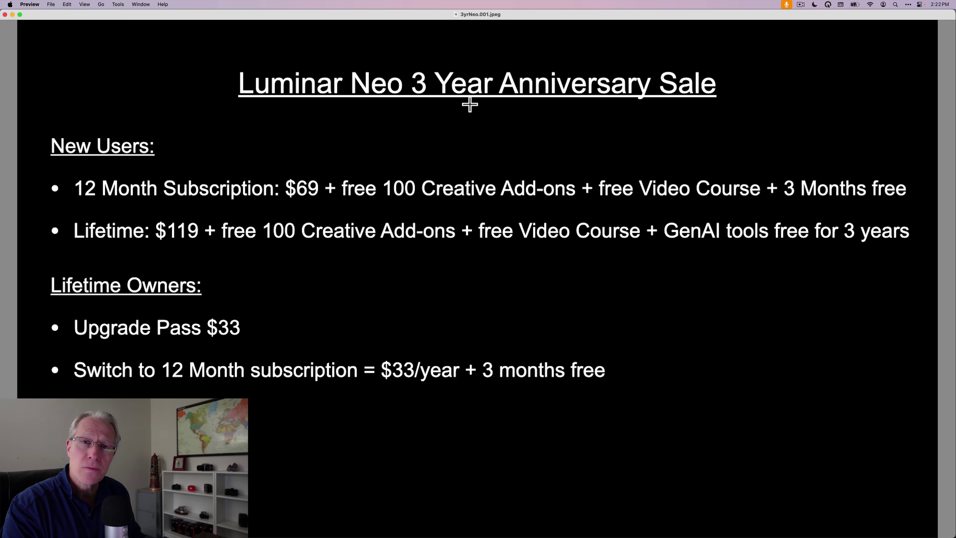
Step: Switch to Luminar Neo's Creative tools and compare the river-and-sheep photo with its original
key("super+Tab")
key("super+Tab")
key("super+Tab")
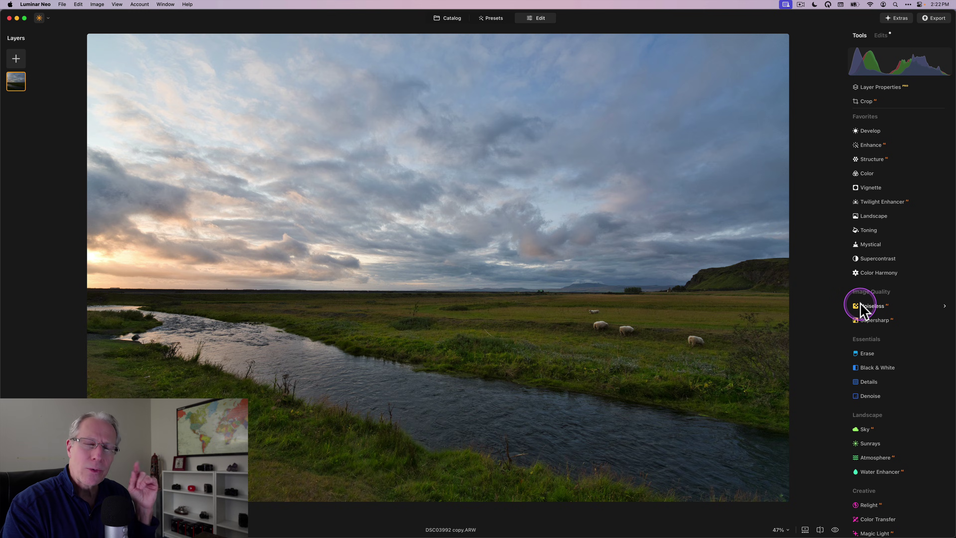
scroll(860, 306, "down", 2)
scroll(859, 304, "down", 8)
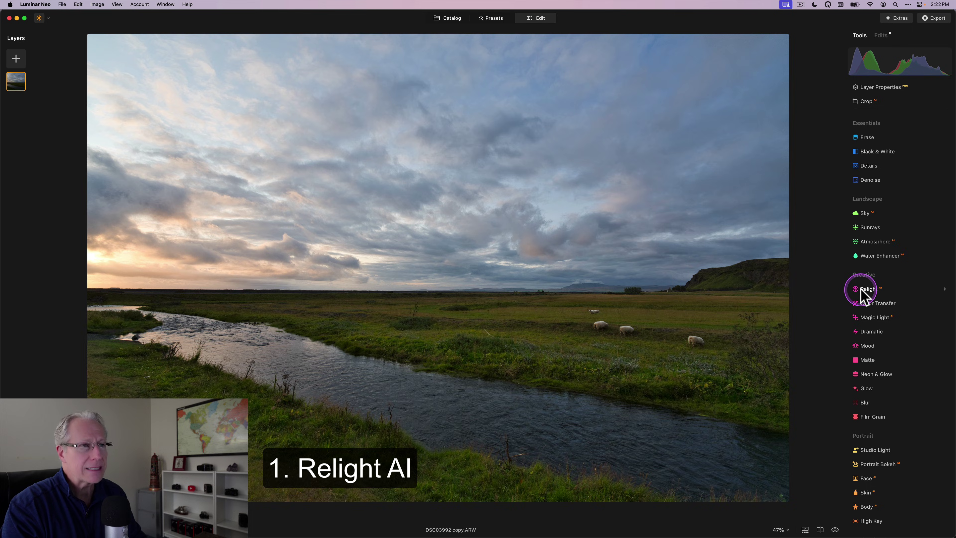
key("backslash")
key("backslash")
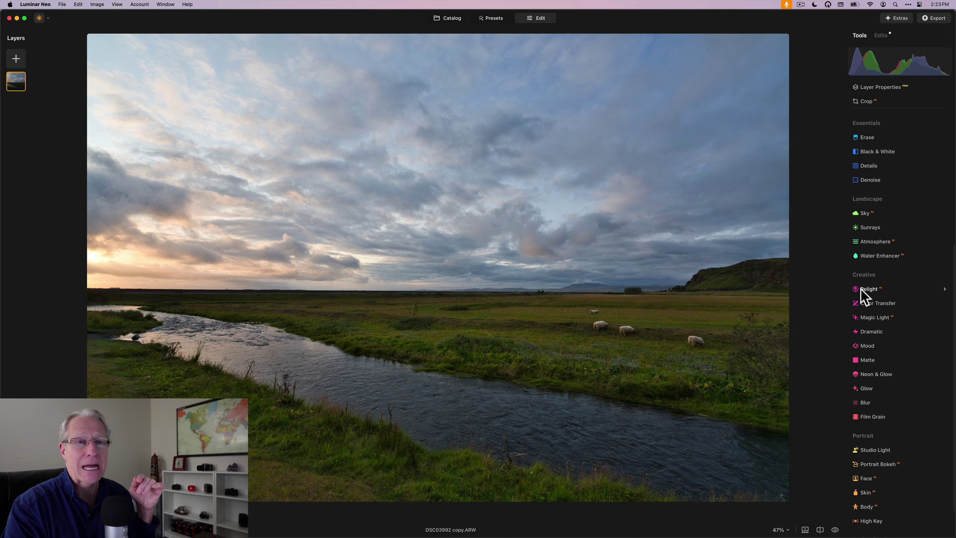
Step: Apply Relight to the river landscape with Brightness Near 79 and Depth 96
scroll(862, 294, "down", 2)
left_click(866, 271)
left_click(868, 251)
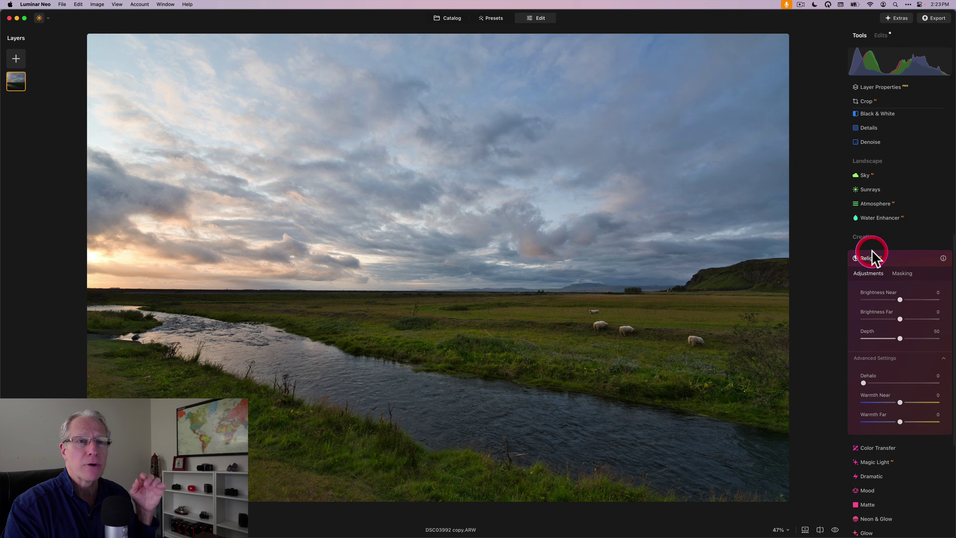
scroll(871, 256, "down", 3)
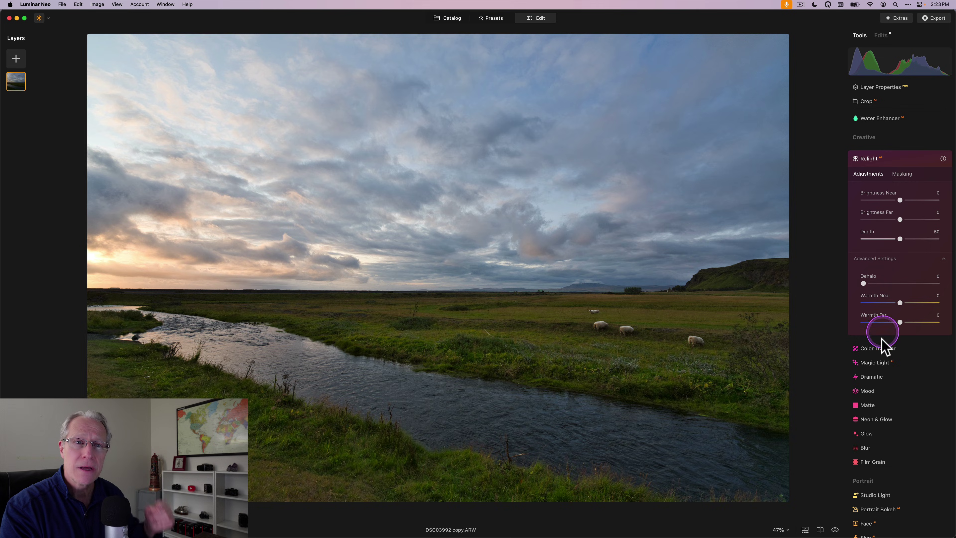
left_click(893, 203)
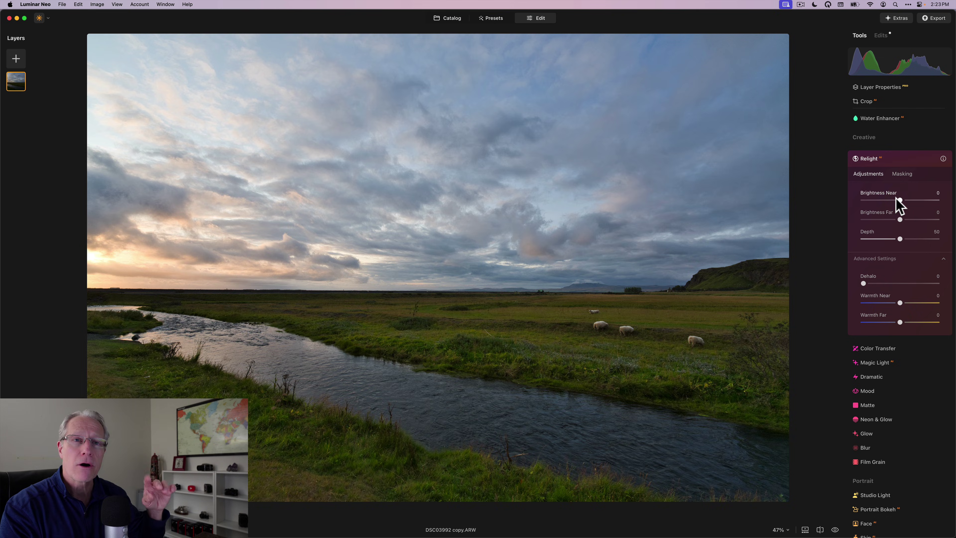
left_click(900, 231)
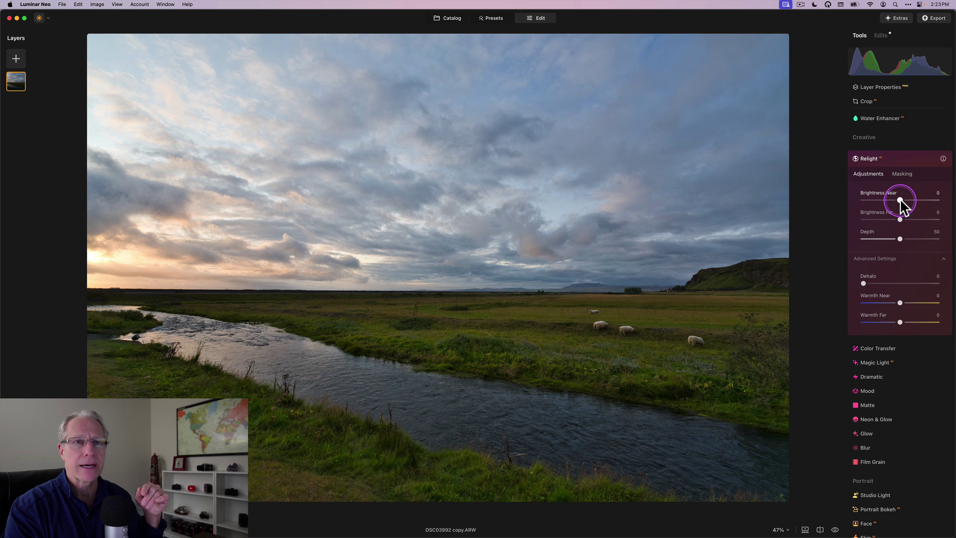
left_click_drag(899, 198, 930, 192)
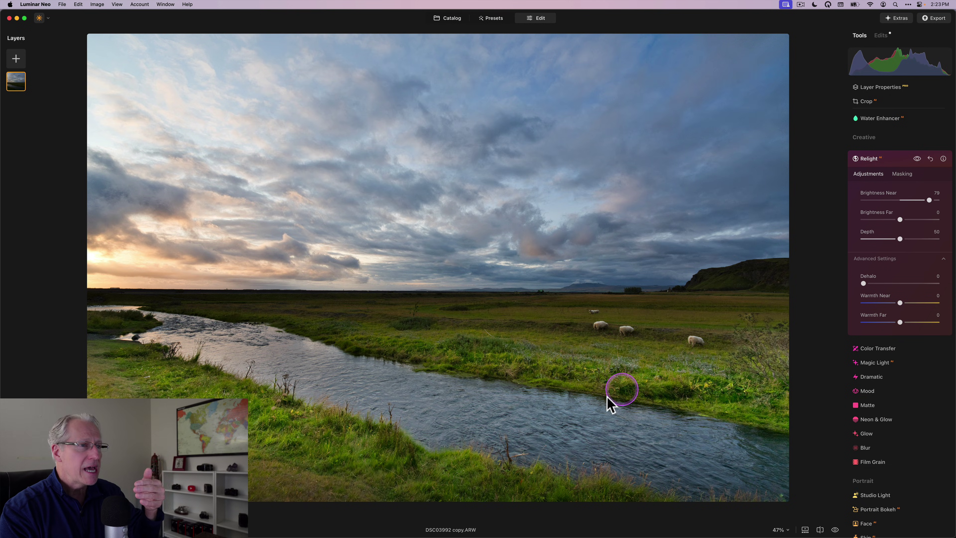
left_click_drag(899, 238, 933, 234)
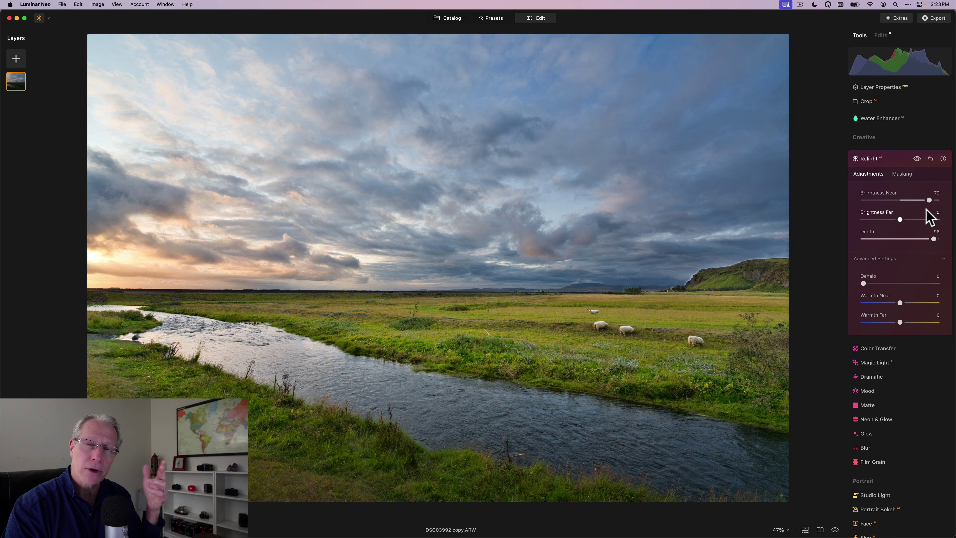
left_click(930, 201)
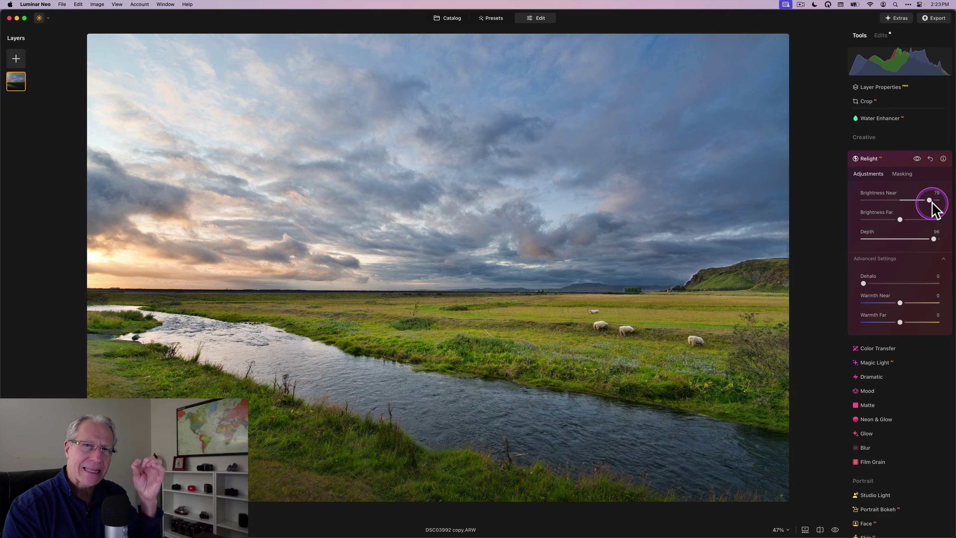
Step: Lower Relight Brightness Near to 49 and set Warmth Near 5 and Warmth Far 2, comparing before and after
left_click_drag(930, 200, 919, 200)
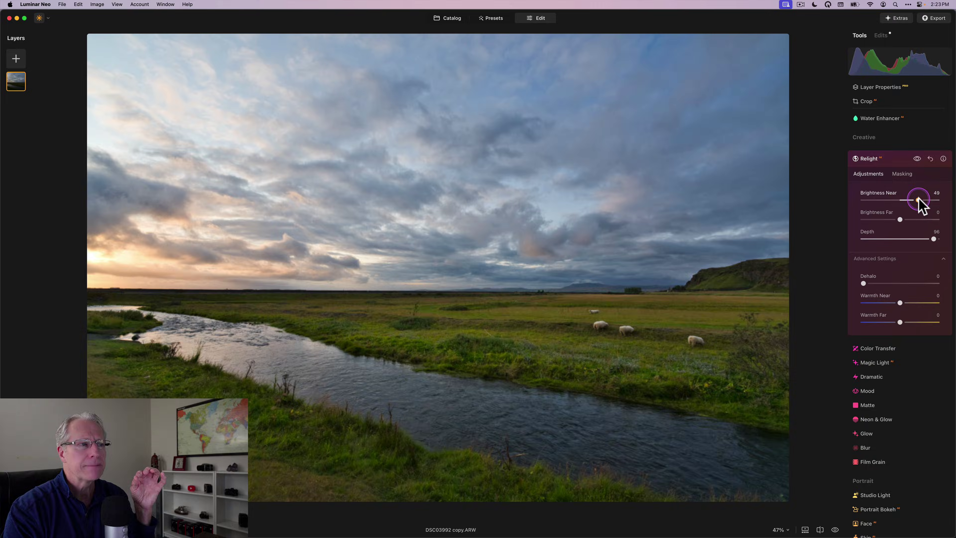
left_click(916, 159)
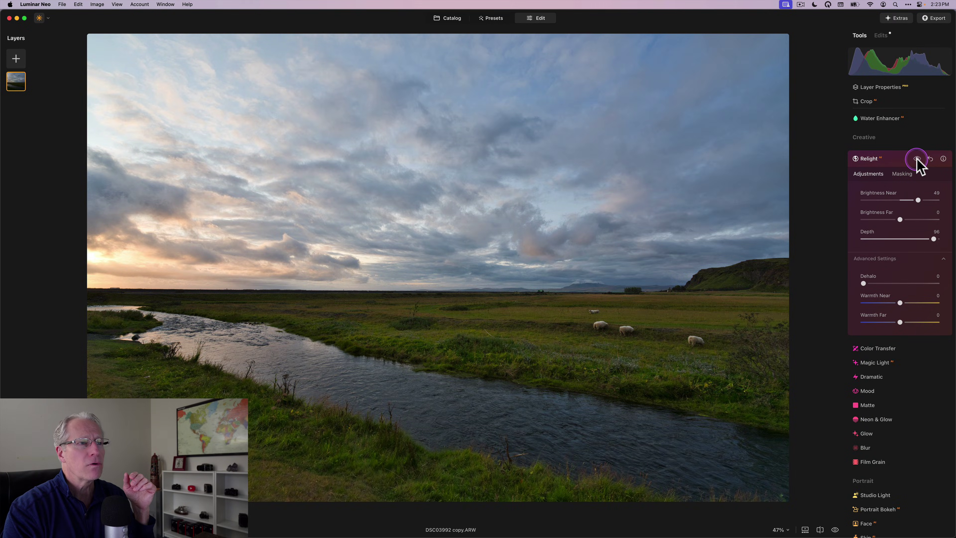
left_click(916, 158)
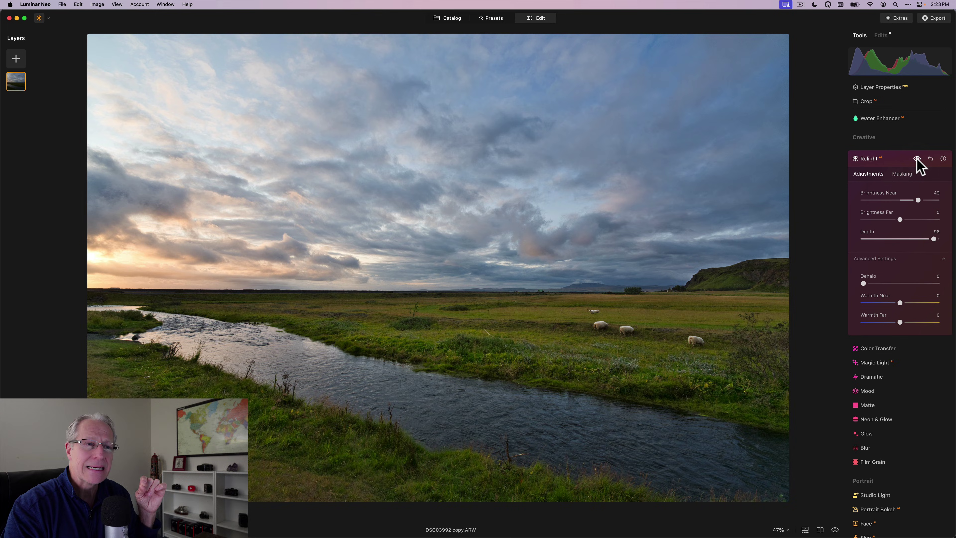
left_click(899, 322)
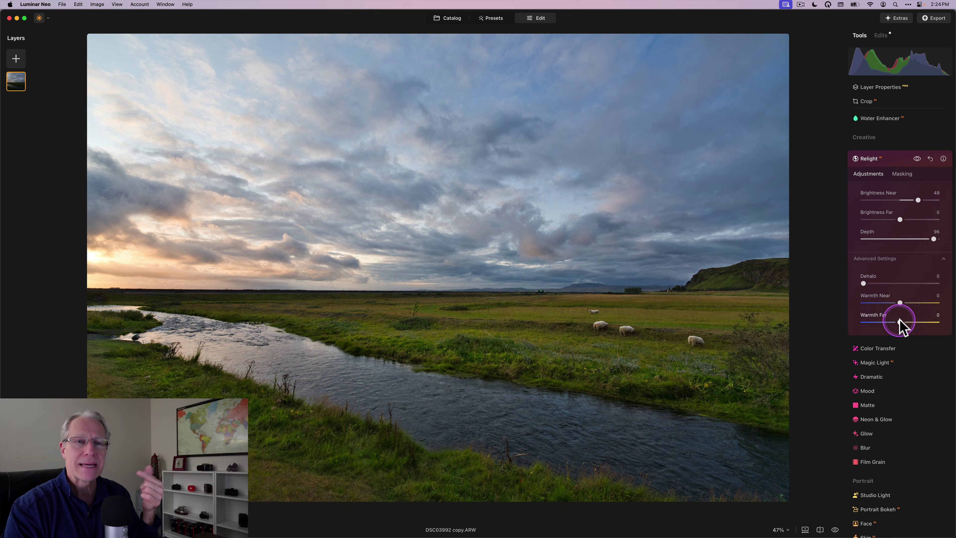
left_click(900, 302)
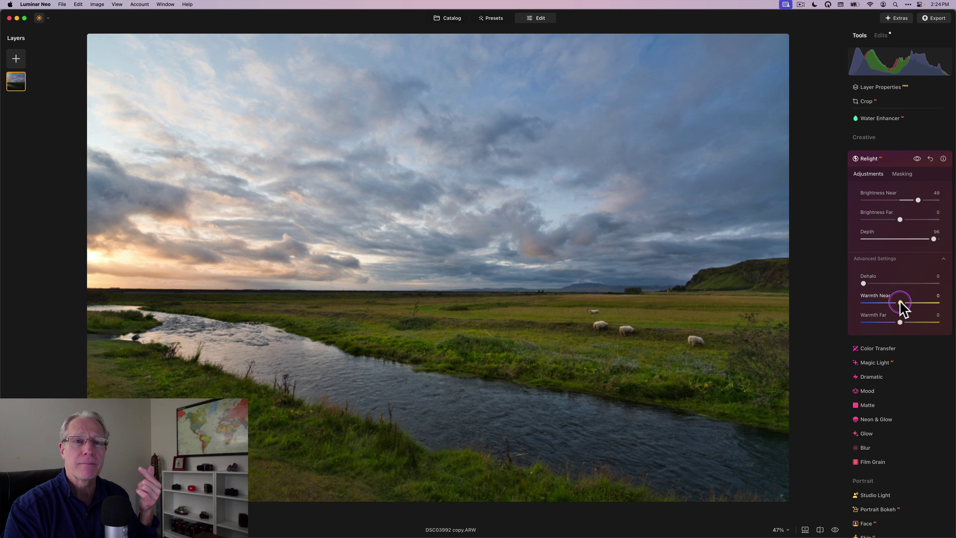
left_click_drag(900, 303, 904, 302)
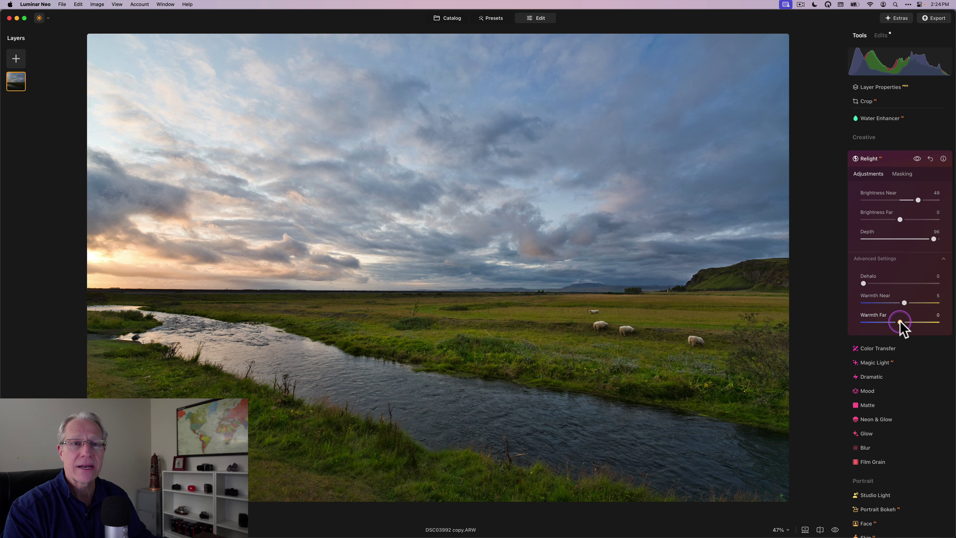
left_click_drag(900, 322, 901, 323)
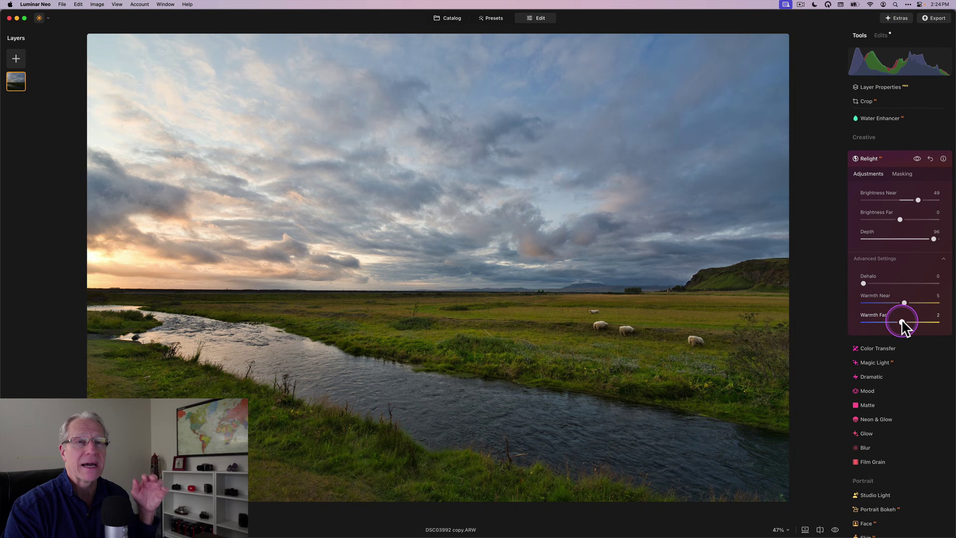
left_click(917, 159)
left_click(916, 159)
Step: Reset all Relight settings to their defaults and collapse the tool
left_click(917, 158)
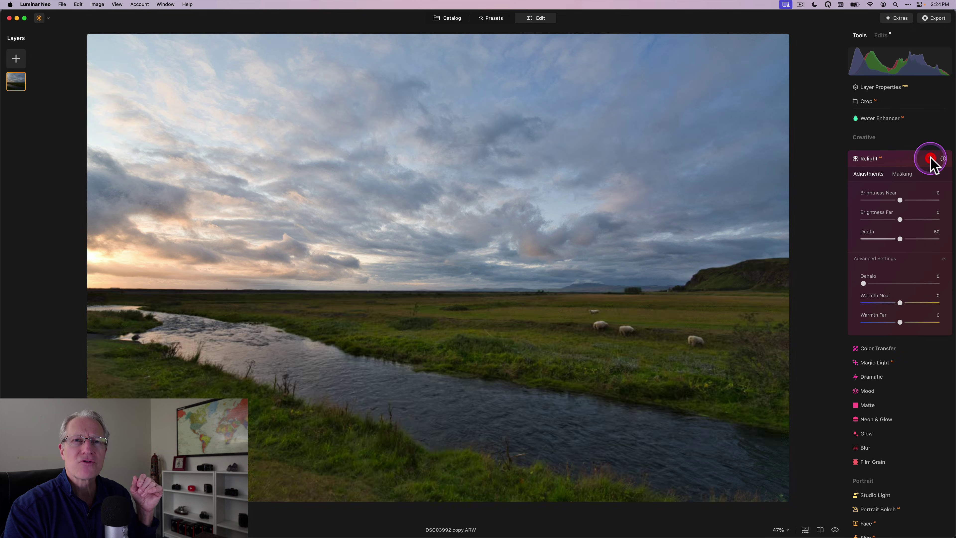
left_click(877, 159)
scroll(881, 274, "up", 3)
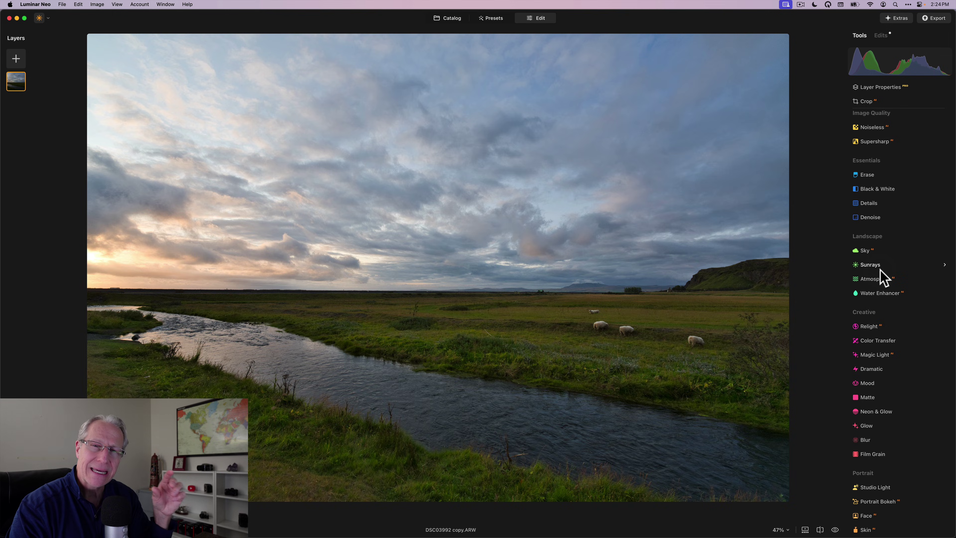
left_click(519, 68)
Step: In the Catalog, select the 13 waterfall exposures DSC04024 through DSC04098 and open HDR Merge
left_click(459, 23)
left_click(488, 250)
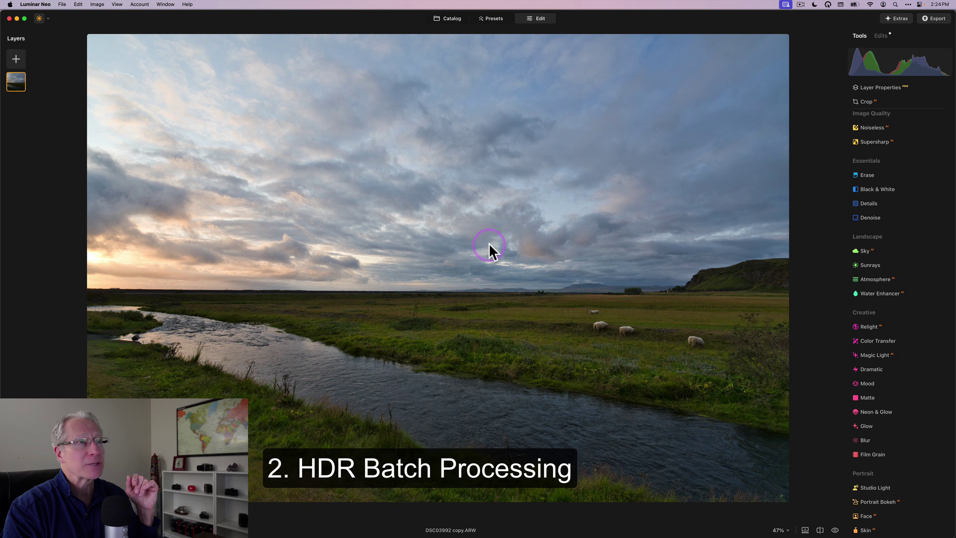
left_click(445, 14)
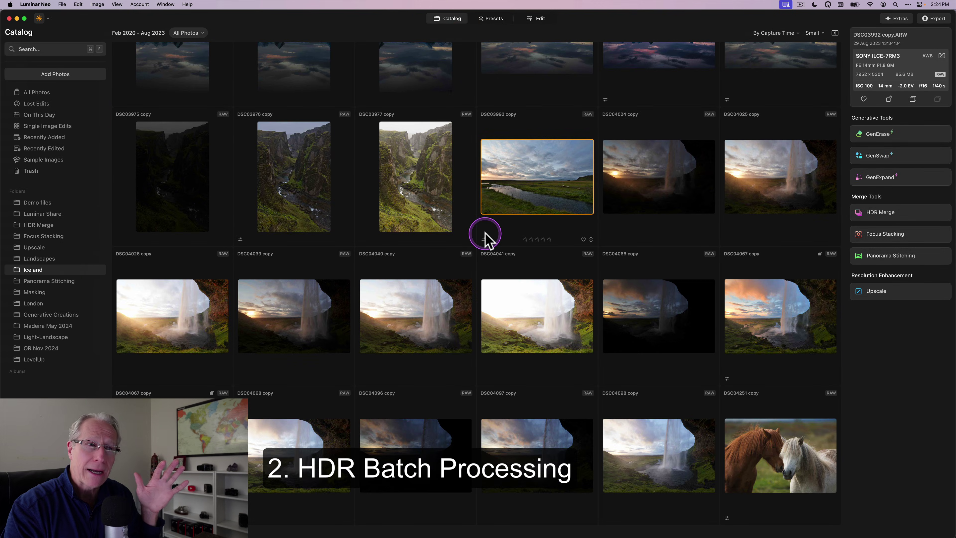
scroll(486, 239, "down", 3)
scroll(632, 128, "up", 2)
left_click(642, 127)
scroll(612, 313, "down", 2)
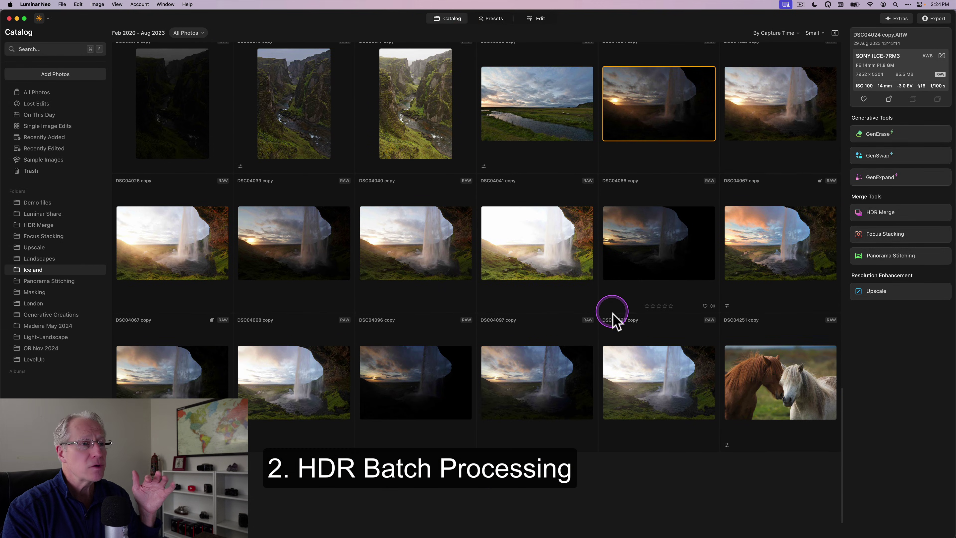
left_click(639, 360, "shift")
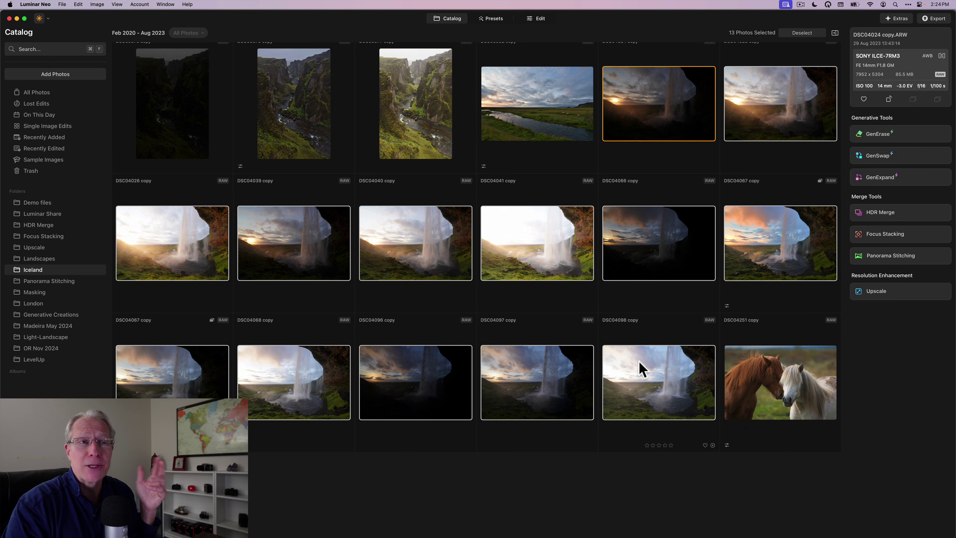
left_click(624, 315)
scroll(617, 311, "up", 2)
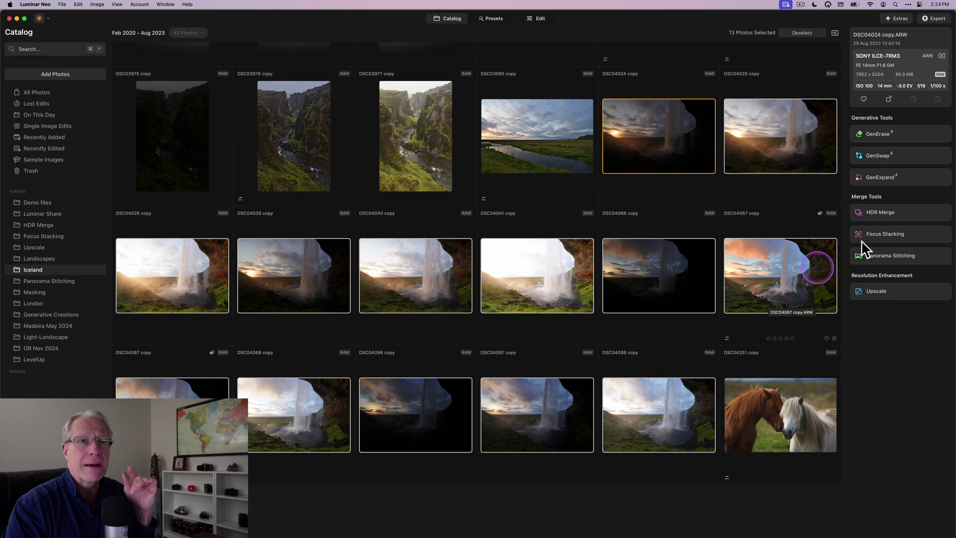
left_click(894, 213)
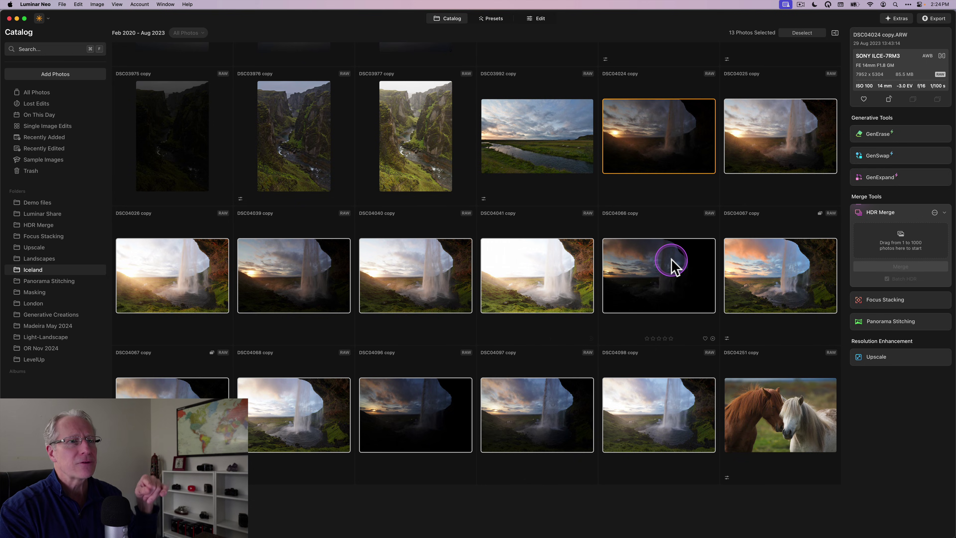
Step: Drop the selected waterfall exposures into HDR Merge
scroll(683, 303, "down", 2)
scroll(683, 303, "down", 2)
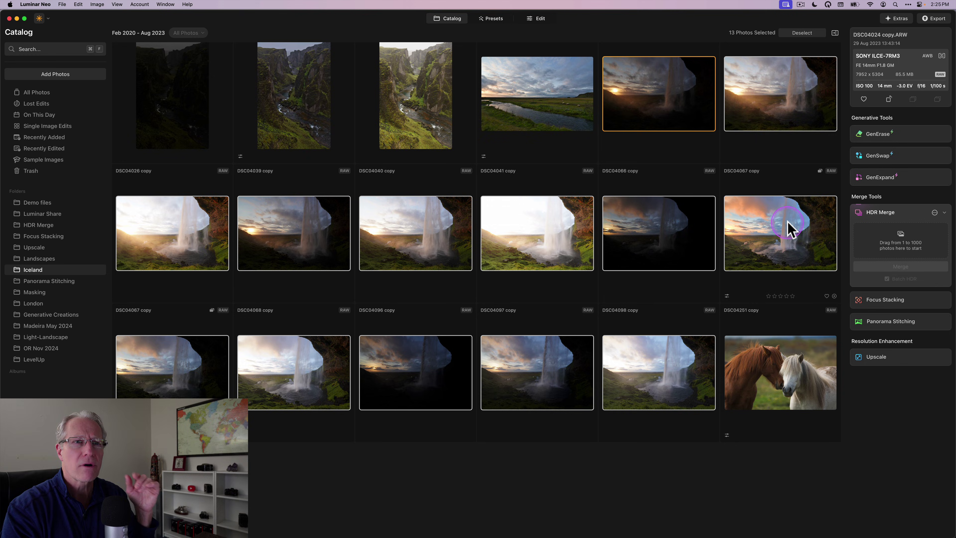
left_click_drag(789, 228, 887, 235)
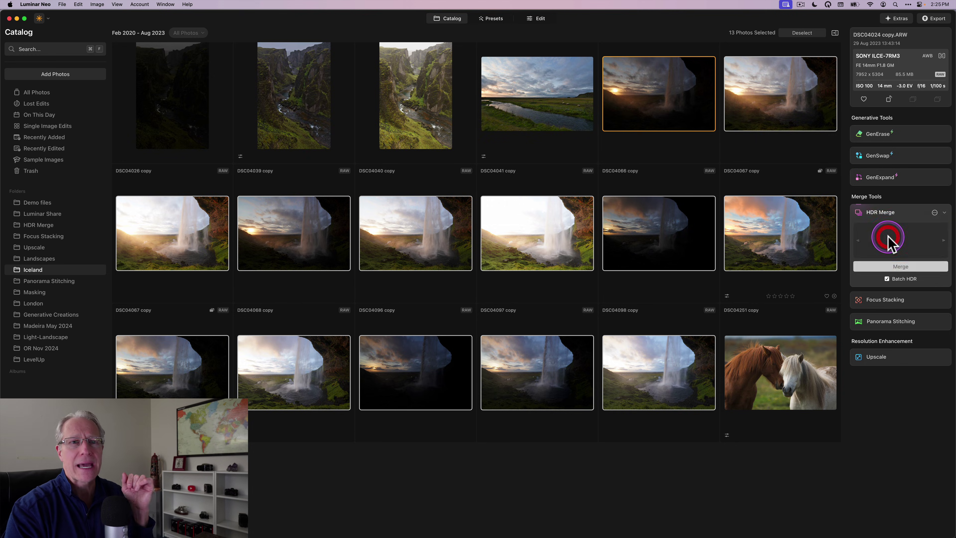
Step: Enable Distortion Correction, Chromatic Aberration Reduction and Ghost Reduction, then start the merge
left_click(934, 212)
left_click(834, 164)
left_click(834, 177)
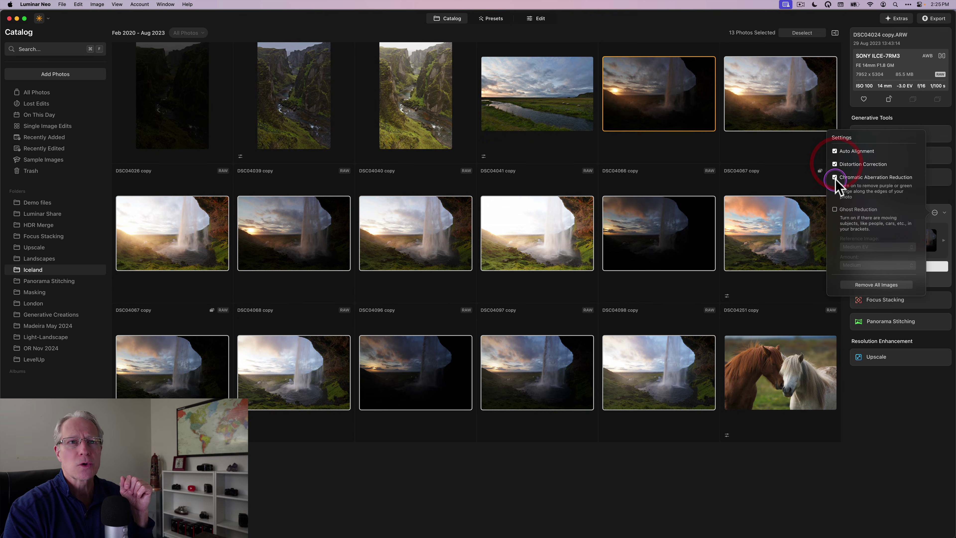
left_click(835, 209)
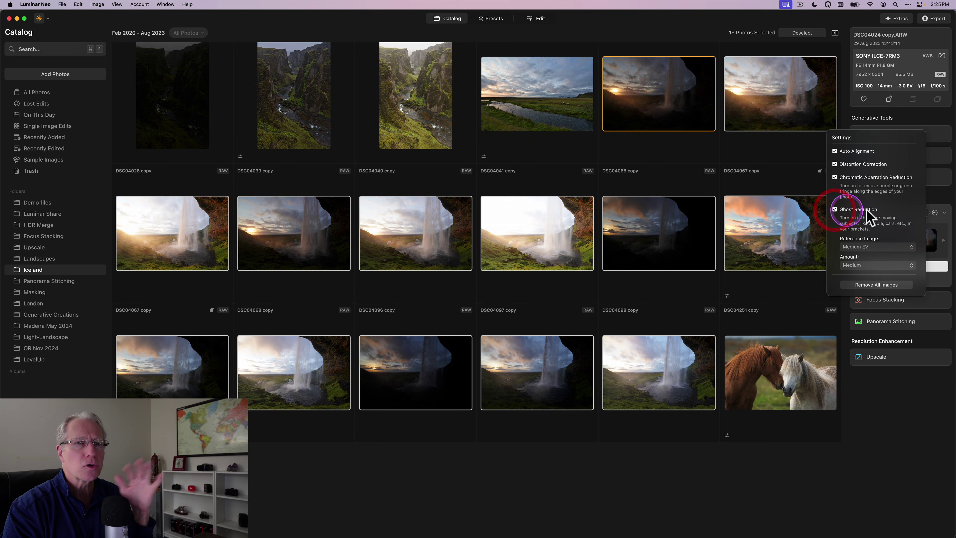
left_click(933, 213)
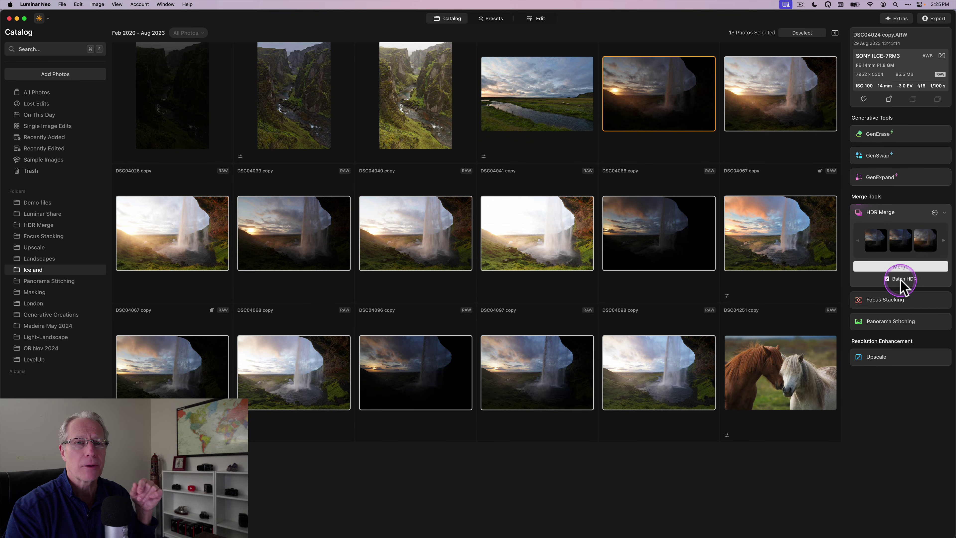
left_click(904, 265)
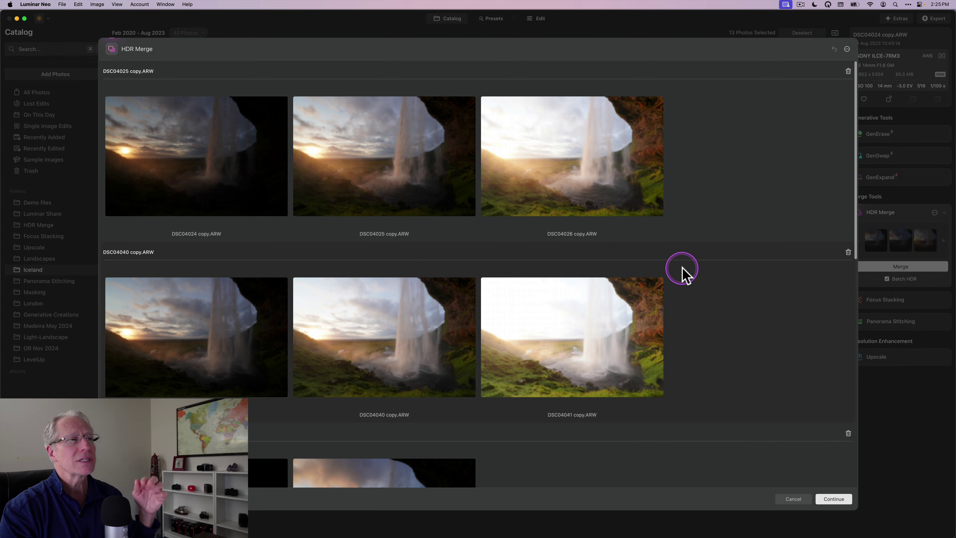
Step: Remove the extra DSC04067 thumbnail and move DSC04068 into the DSC04066 bracket group
scroll(682, 267, "down", 2)
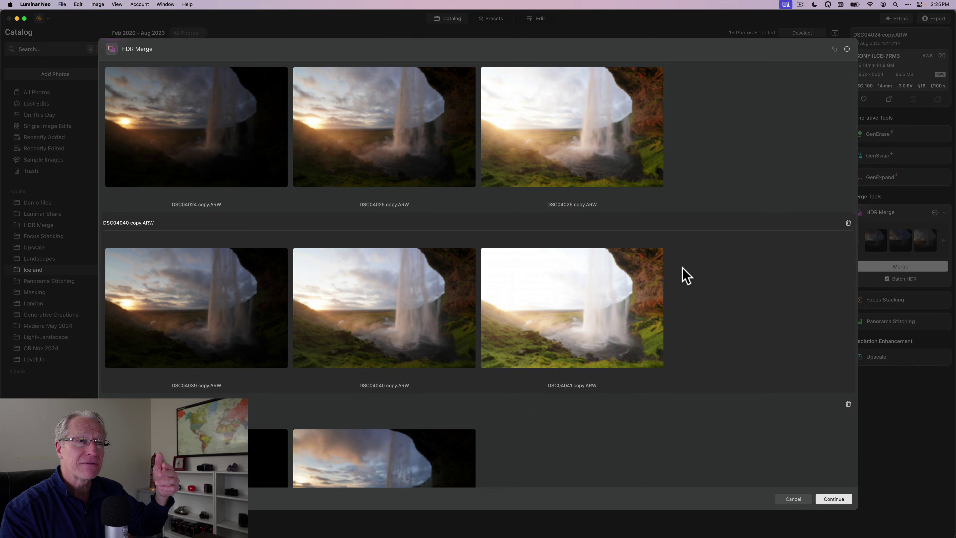
scroll(683, 274, "down", 5)
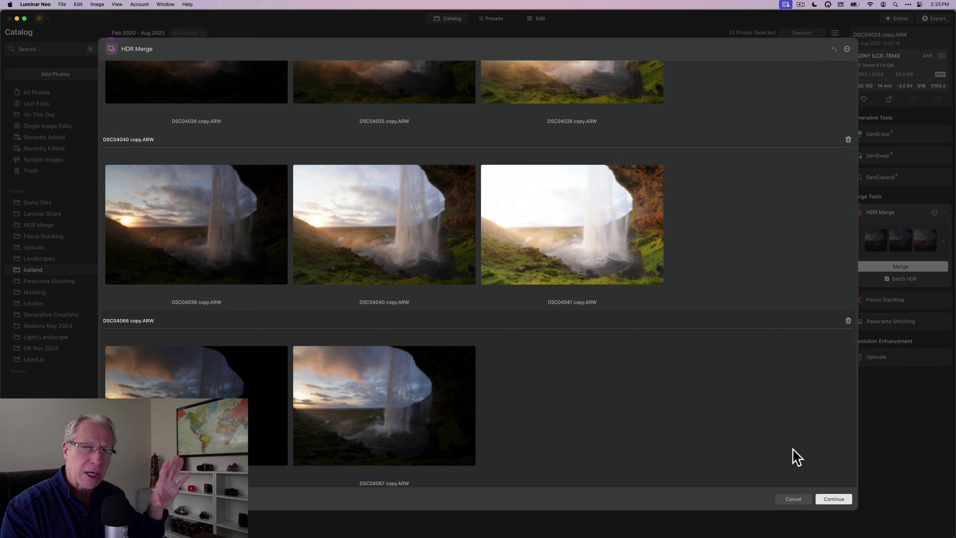
scroll(795, 457, "up", 6)
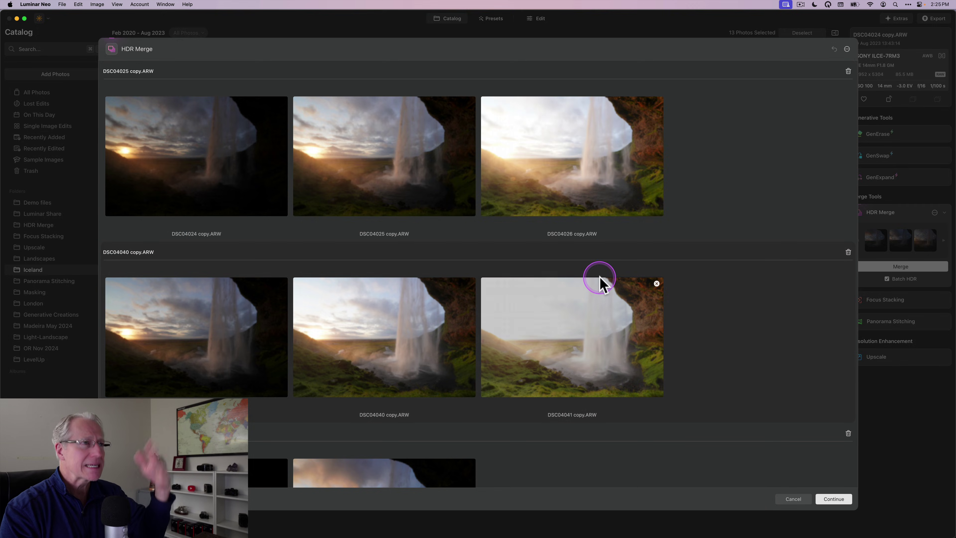
scroll(466, 318, "down", 5)
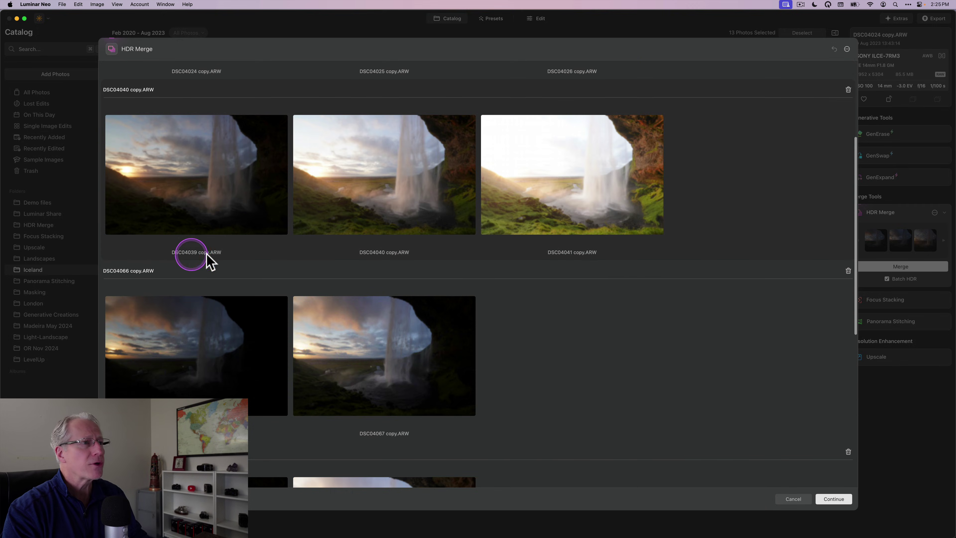
scroll(560, 199, "down", 3)
scroll(559, 196, "down", 1)
scroll(560, 205, "down", 1)
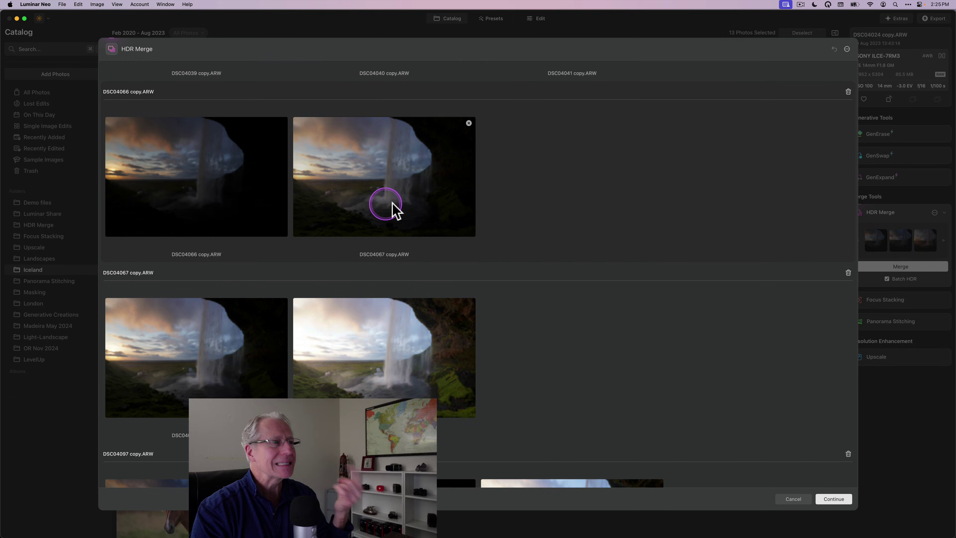
scroll(251, 362, "down", 1)
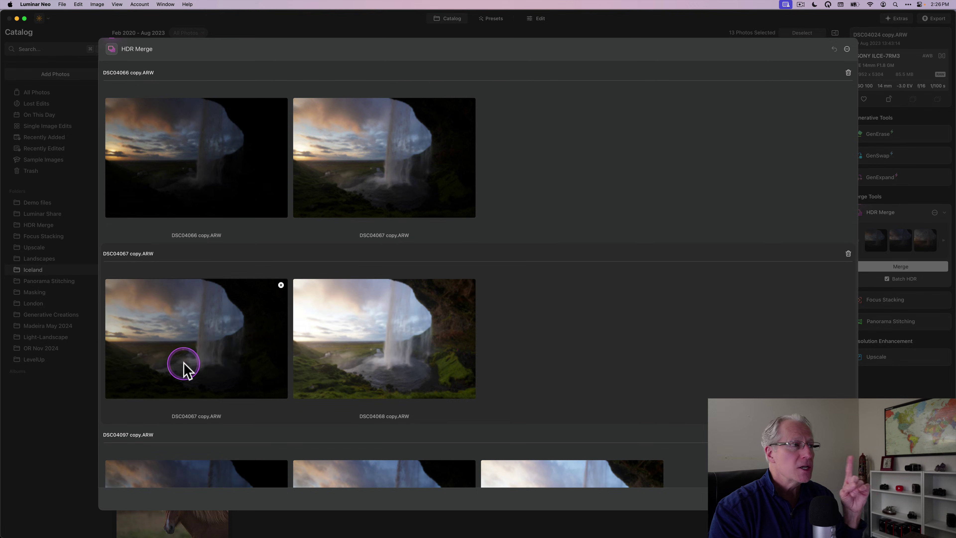
left_click_drag(184, 363, 207, 333)
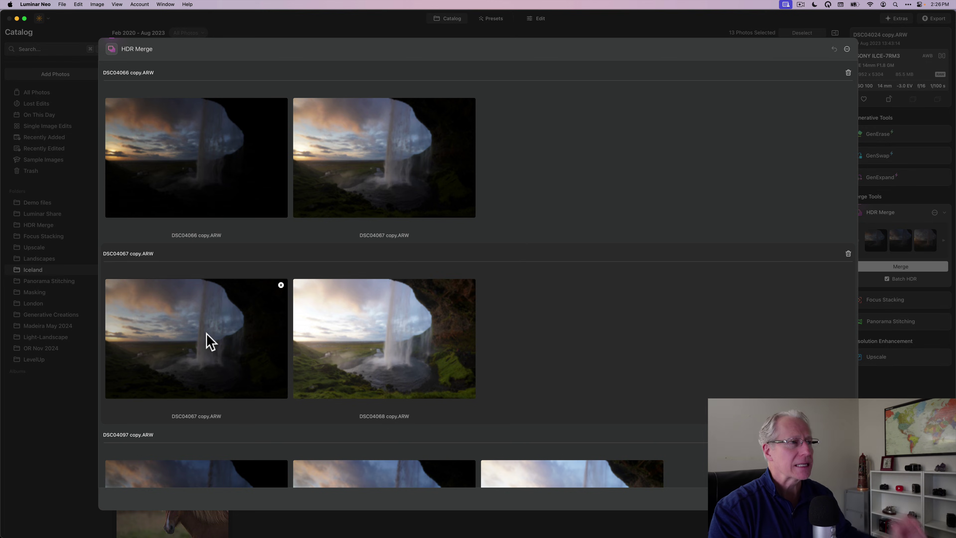
left_click(226, 327)
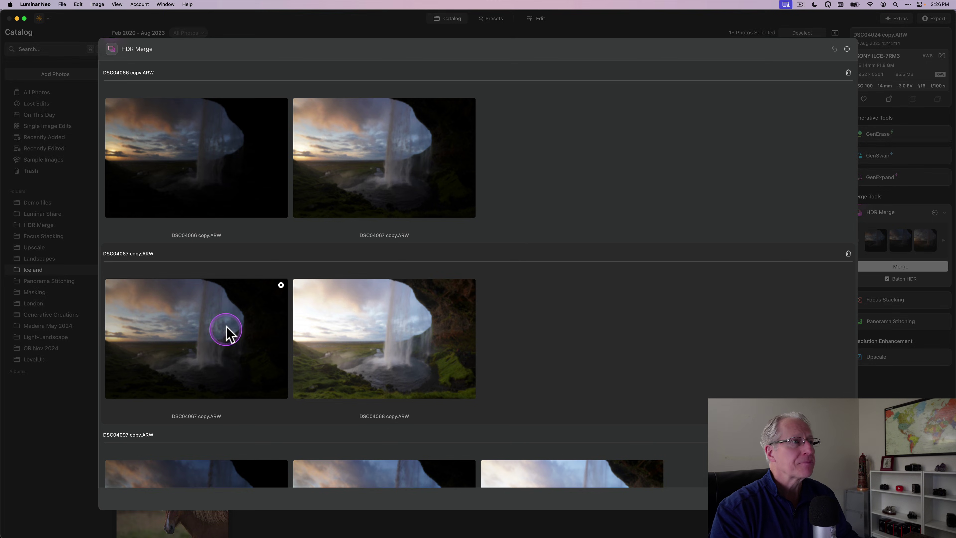
left_click(281, 285)
left_click_drag(256, 327, 616, 231)
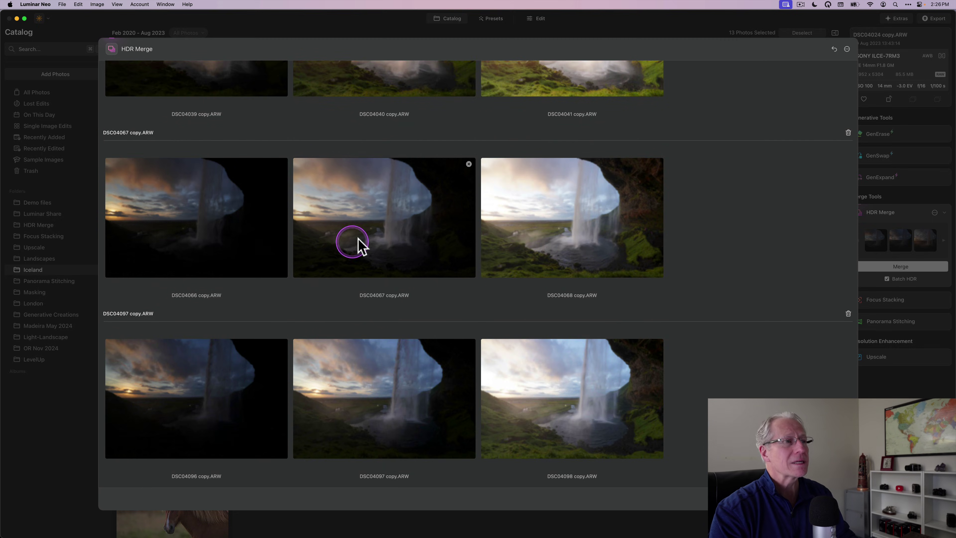
Step: Cancel the HDR merge and return to the Iceland catalog
scroll(559, 252, "down", 1)
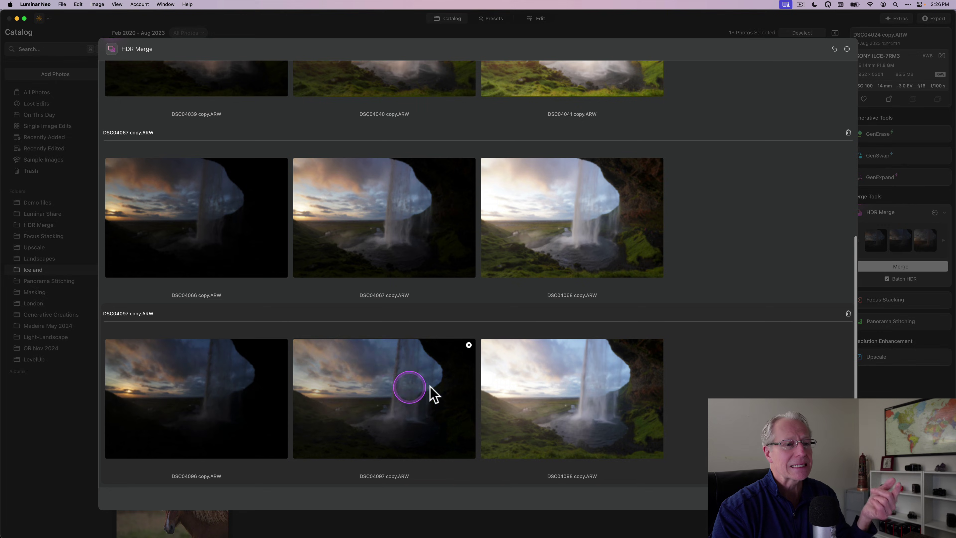
scroll(780, 219, "up", 1)
scroll(781, 219, "down", 5)
scroll(780, 219, "up", 5)
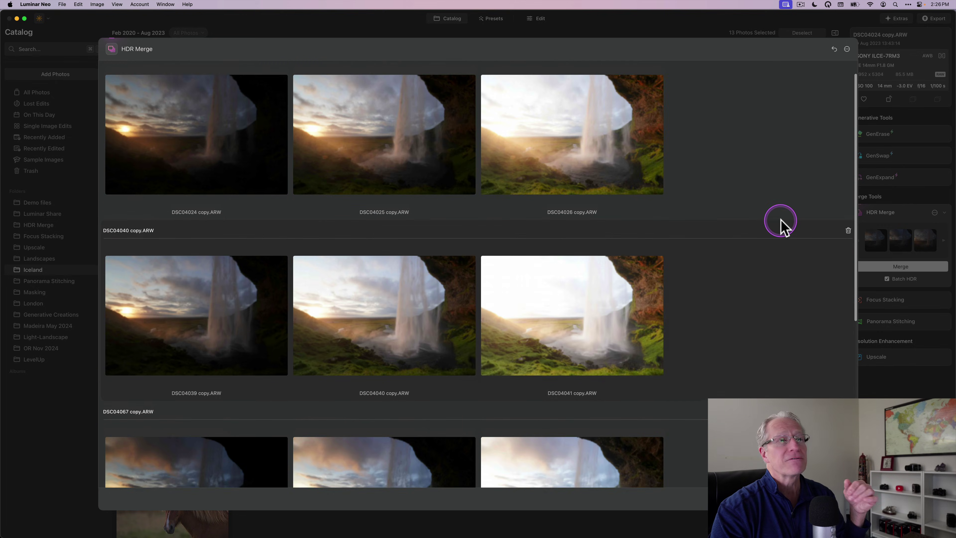
scroll(780, 219, "down", 2)
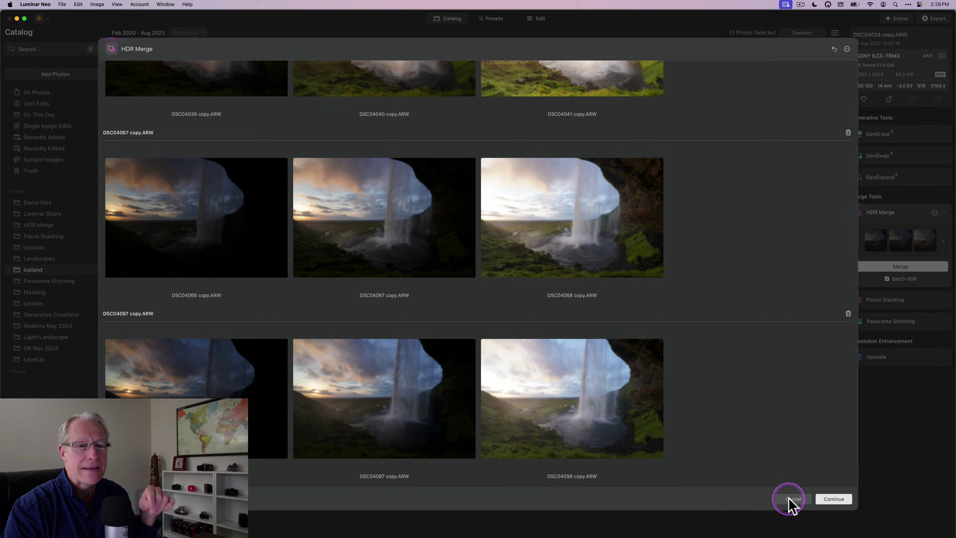
left_click(788, 497)
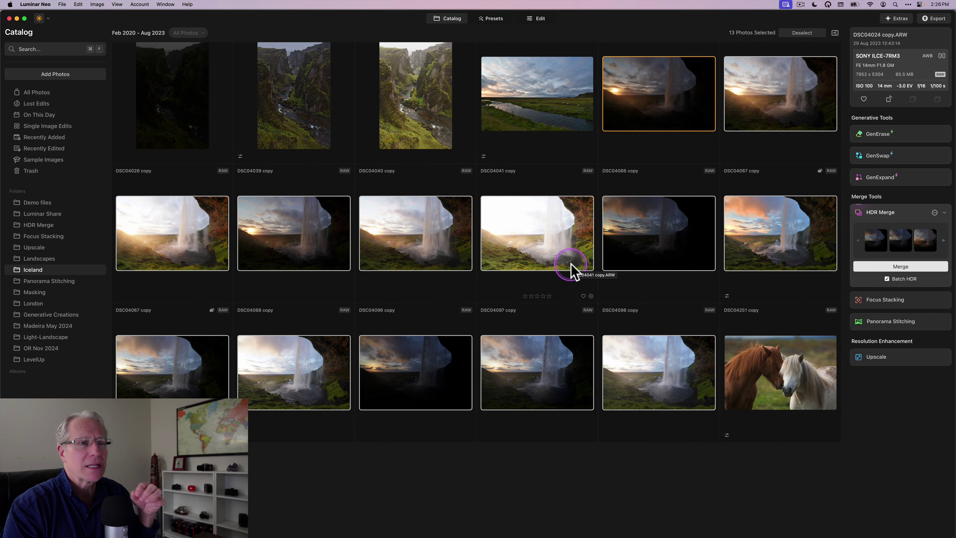
Step: Select only DSC03992, remove all images from HDR Merge, and collapse the panel
left_click(540, 123)
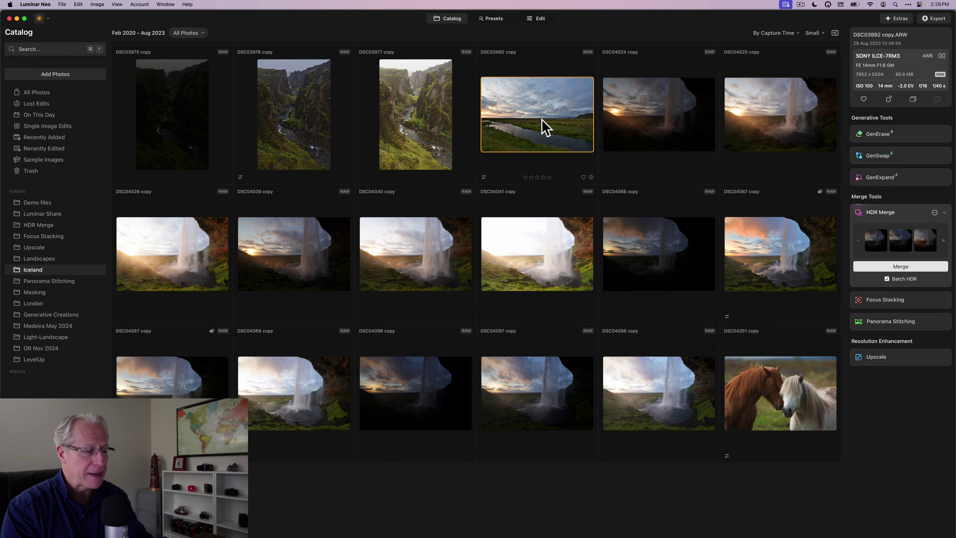
left_click(934, 212)
left_click(870, 281)
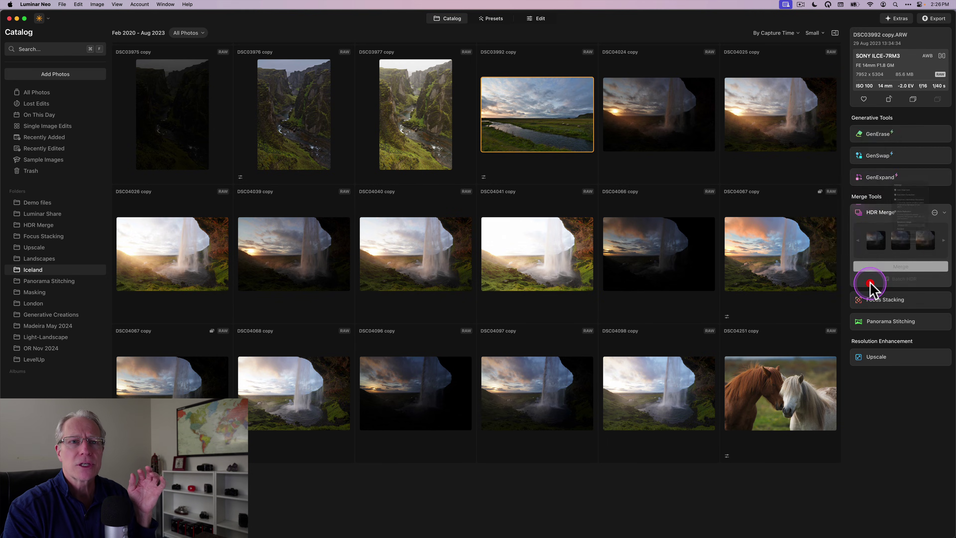
left_click(906, 212)
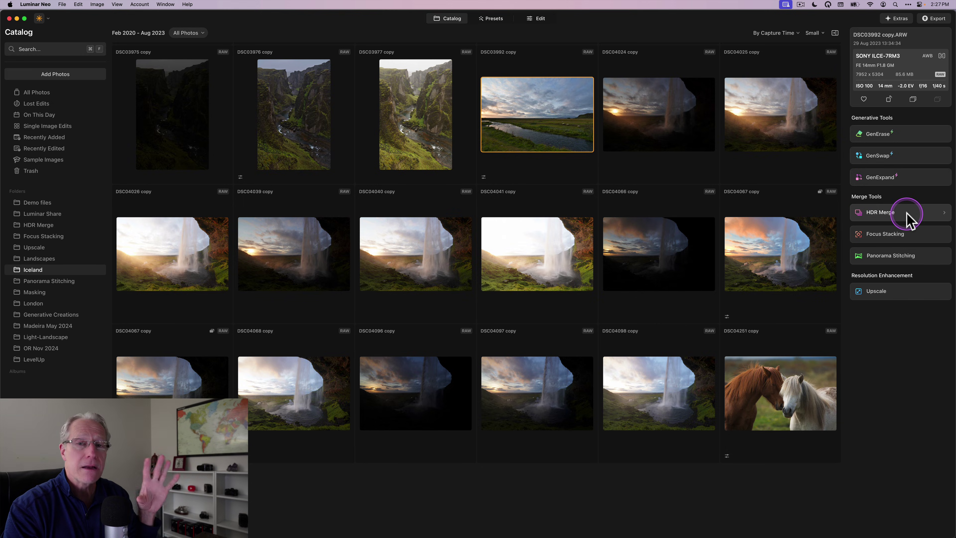
left_click(538, 18)
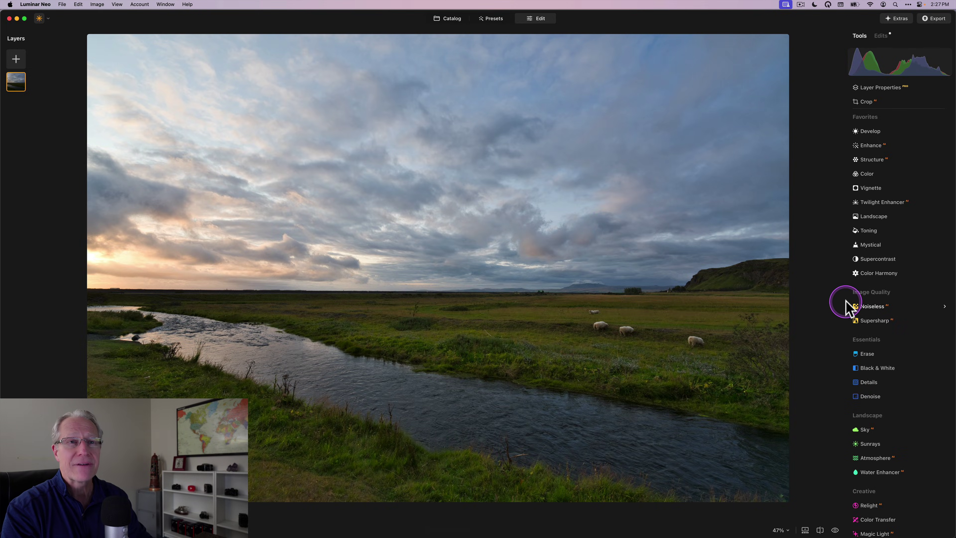
scroll(847, 305, "down", 6)
scroll(847, 303, "down", 1)
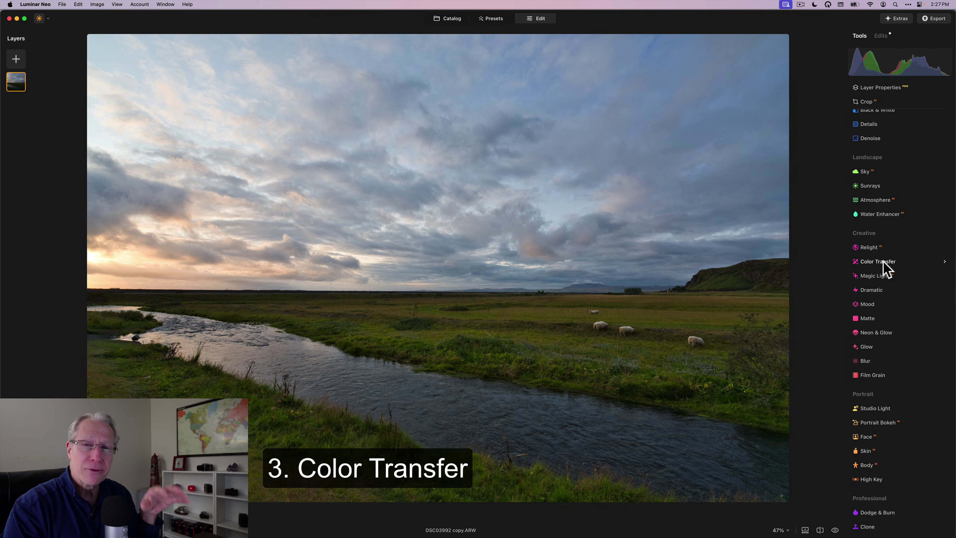
left_click(884, 268)
left_click(897, 309)
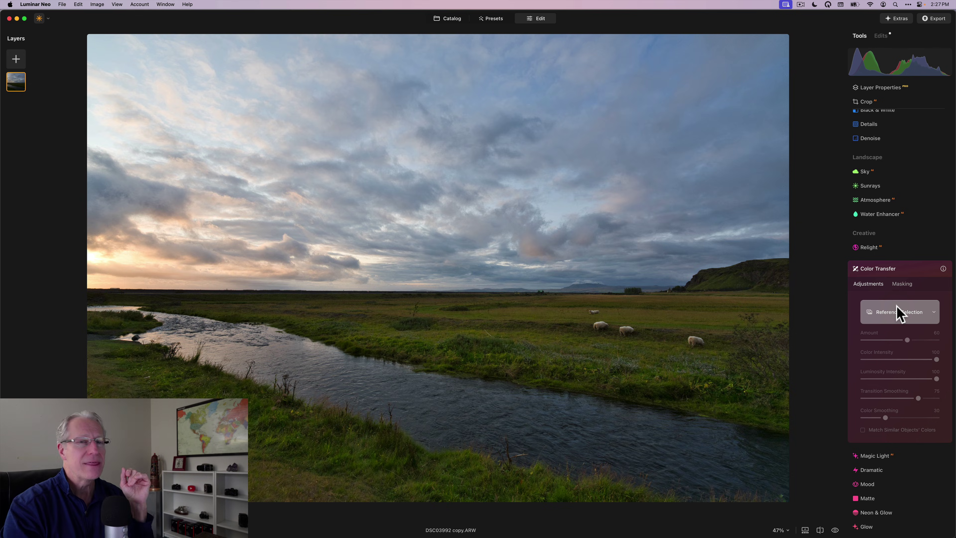
left_click(898, 311)
scroll(899, 311, "down", 5)
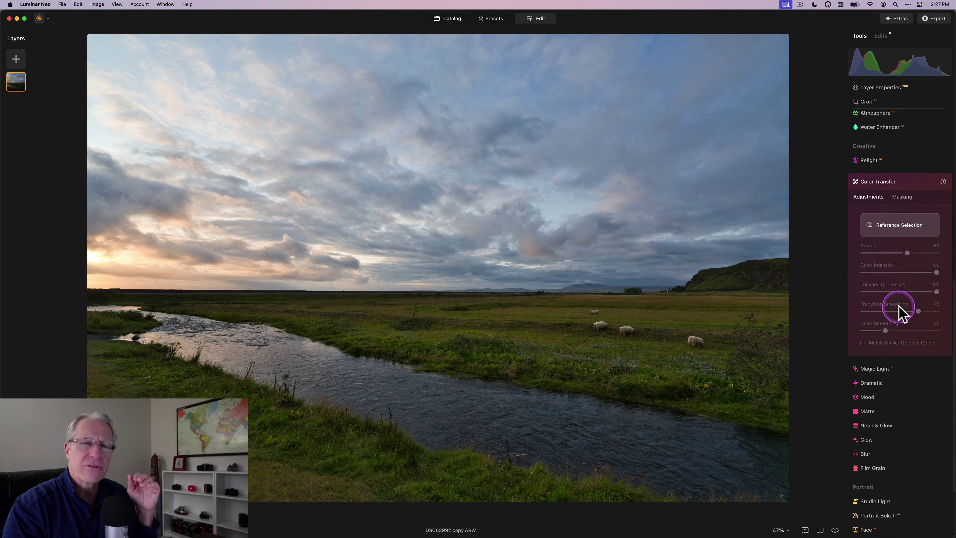
left_click(894, 229)
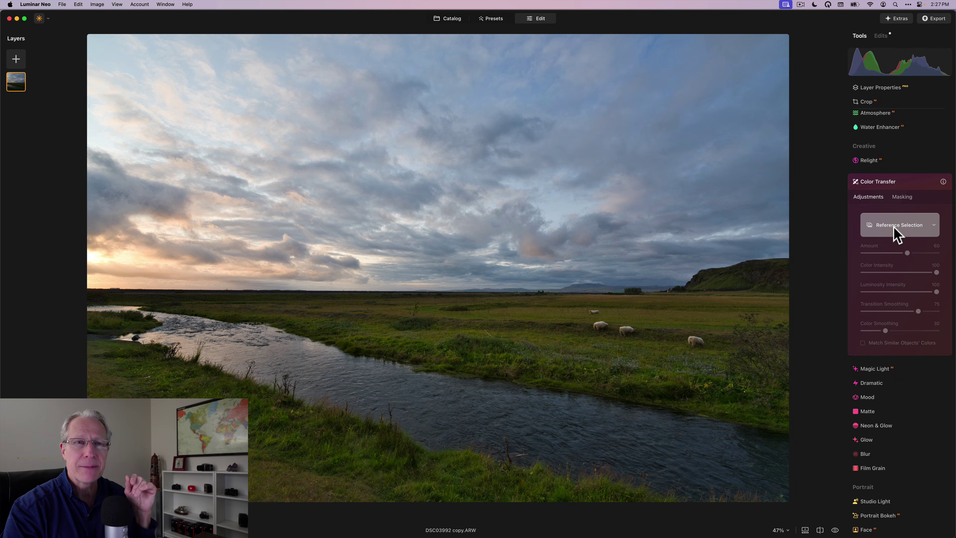
left_click(894, 229)
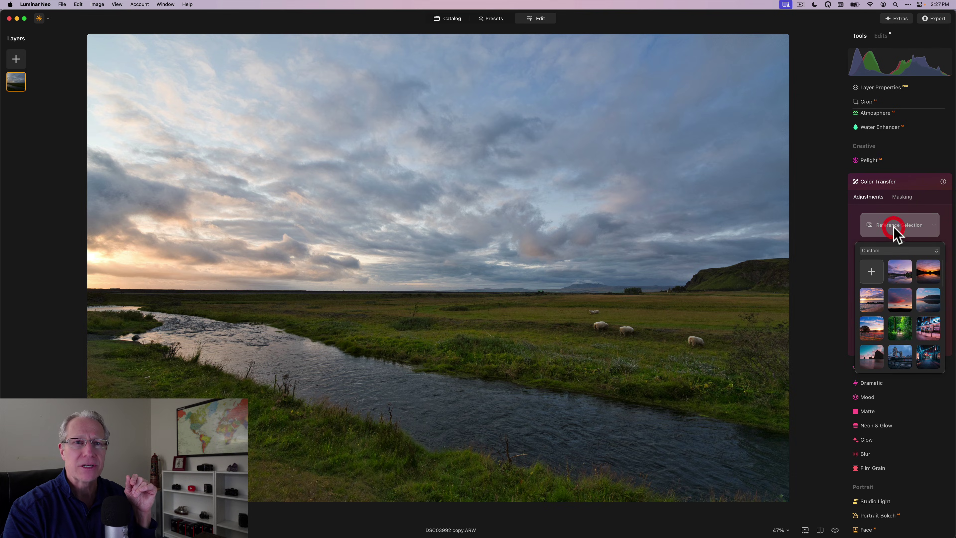
left_click(907, 334)
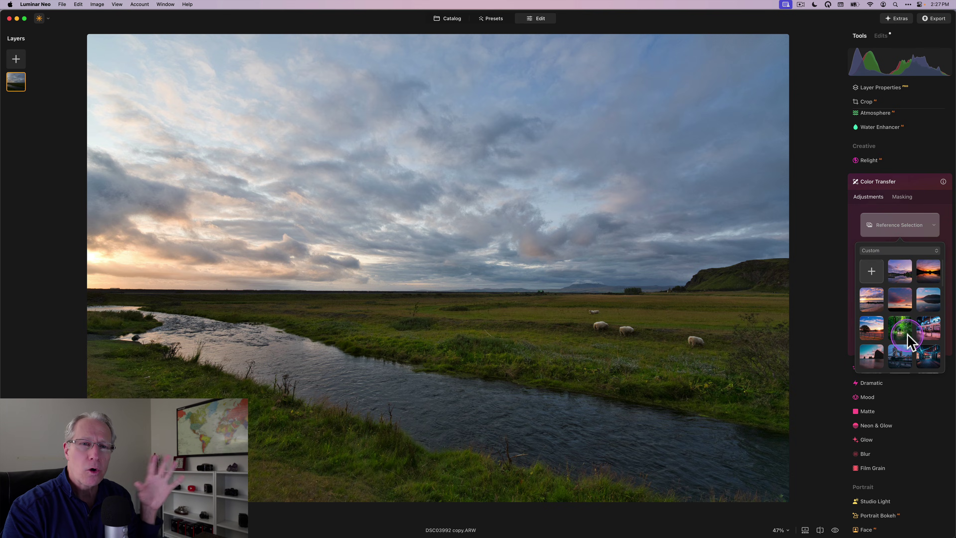
left_click(929, 273)
left_click(895, 230)
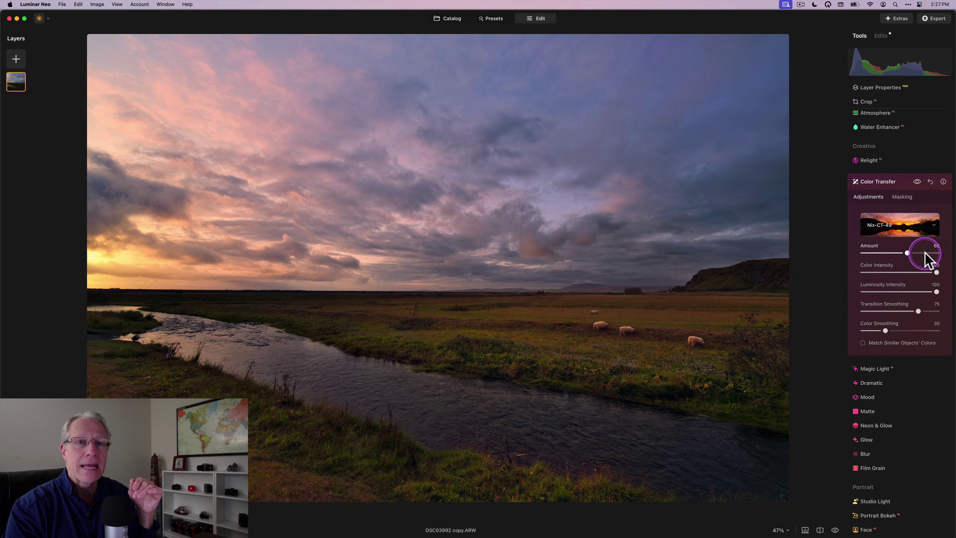
left_click(911, 255)
left_click_drag(910, 255, 888, 252)
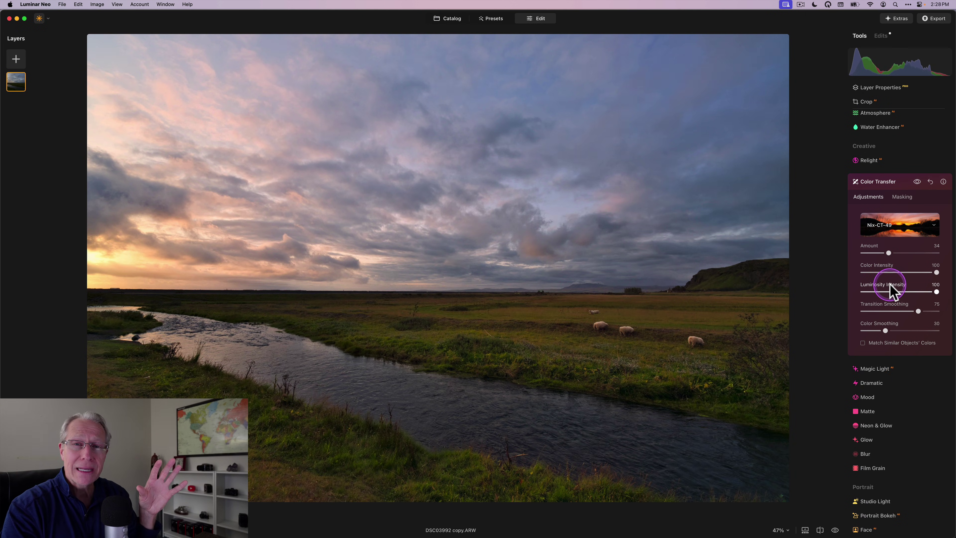
left_click(917, 182)
left_click(916, 181)
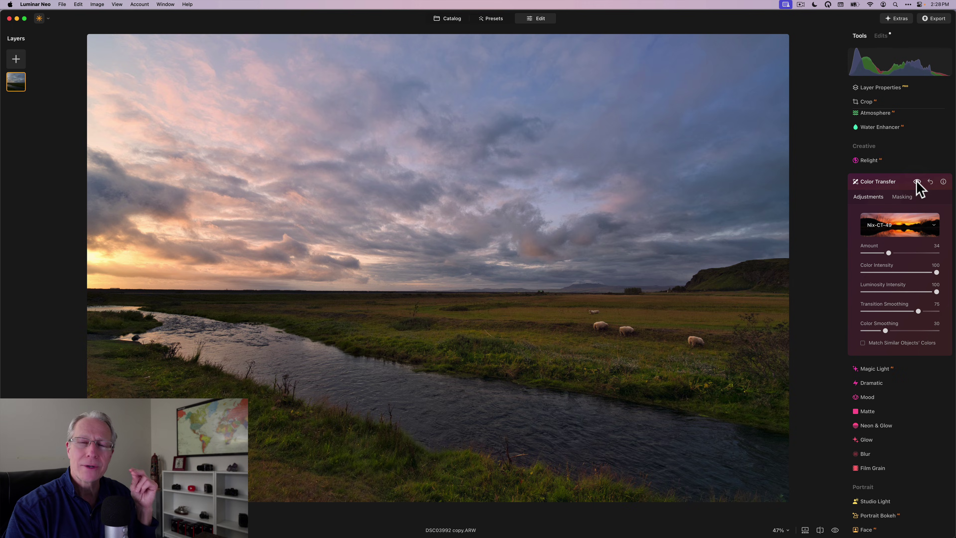
left_click(928, 182)
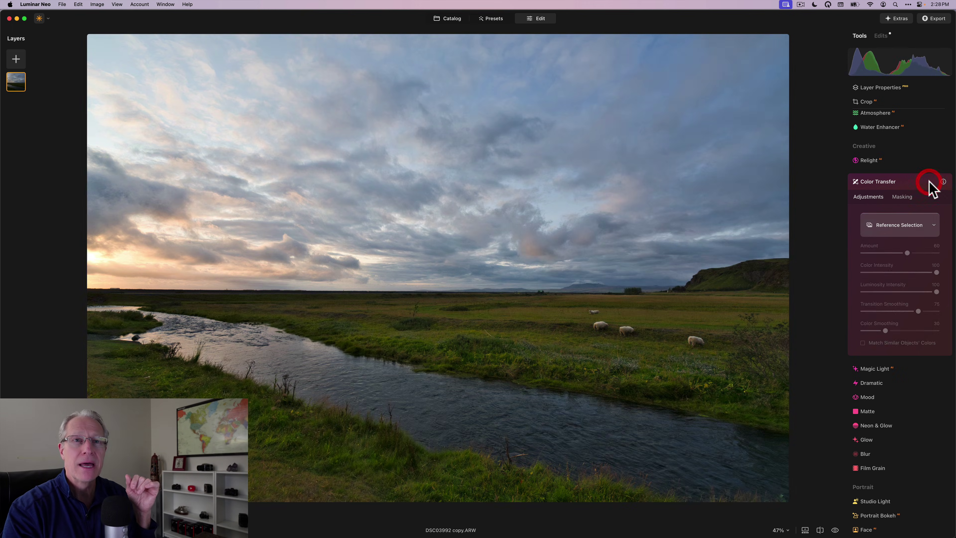
left_click(881, 183)
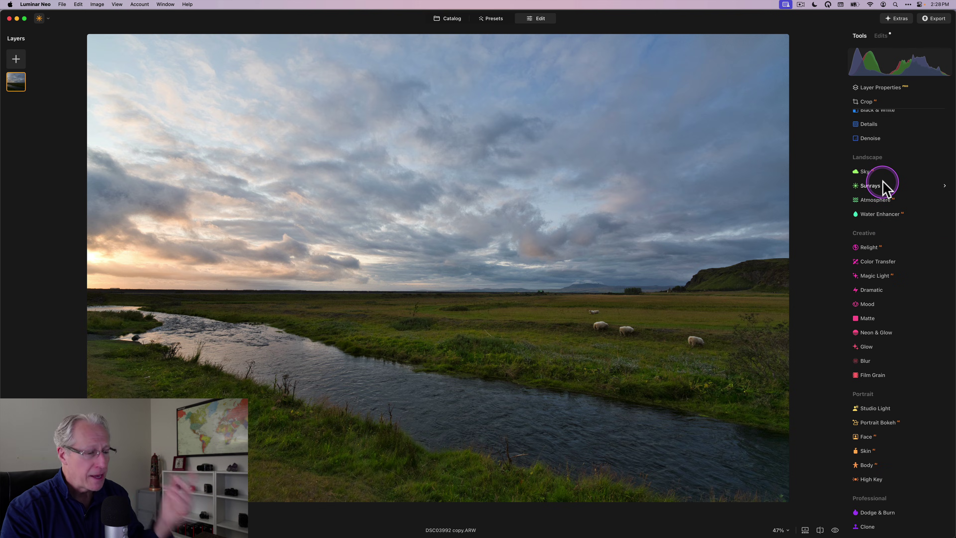
scroll(879, 234, "up", 5)
scroll(879, 251, "up", 6)
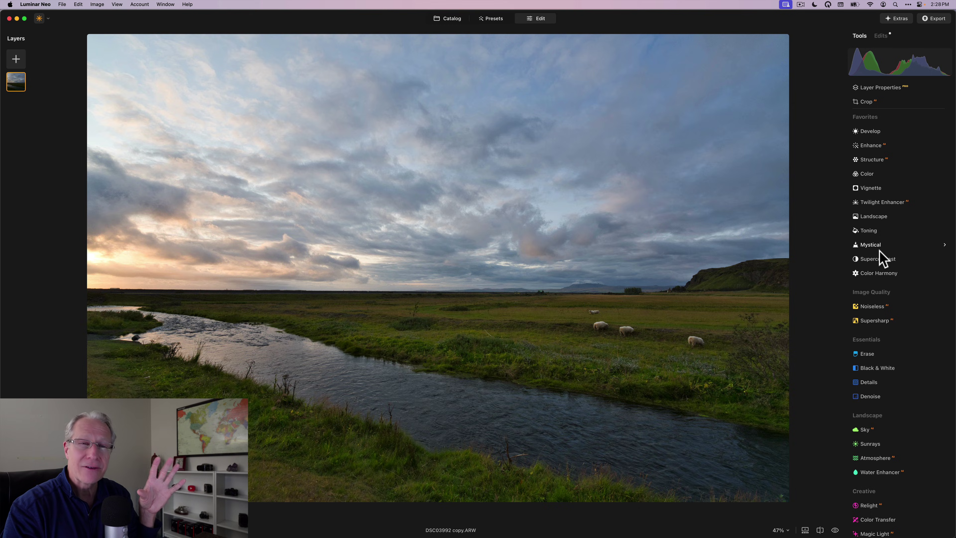
left_click(886, 203)
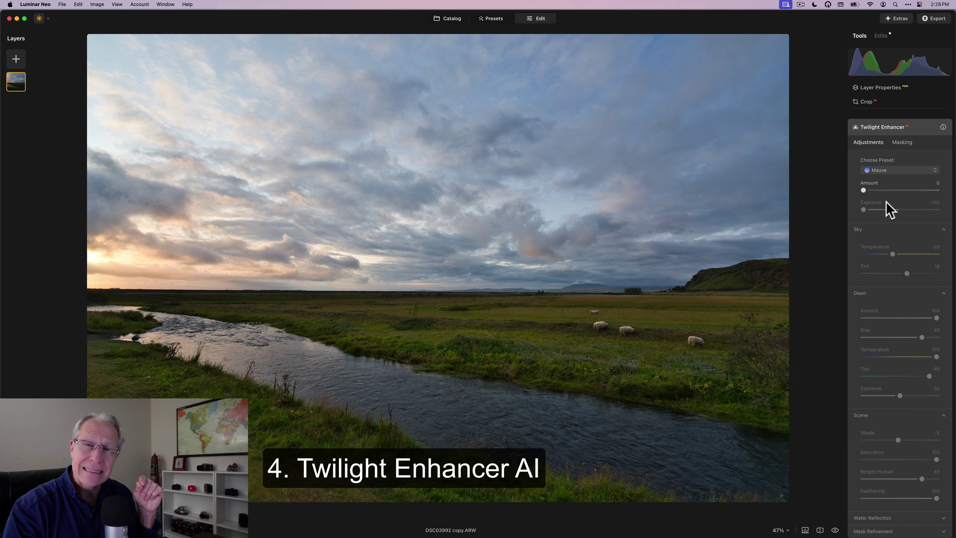
left_click(921, 171)
left_click(890, 150)
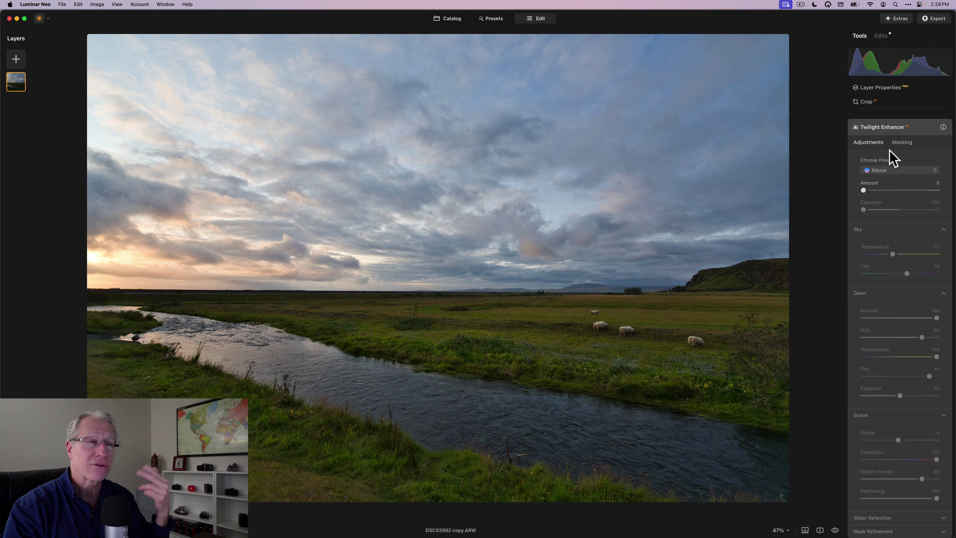
left_click(887, 171)
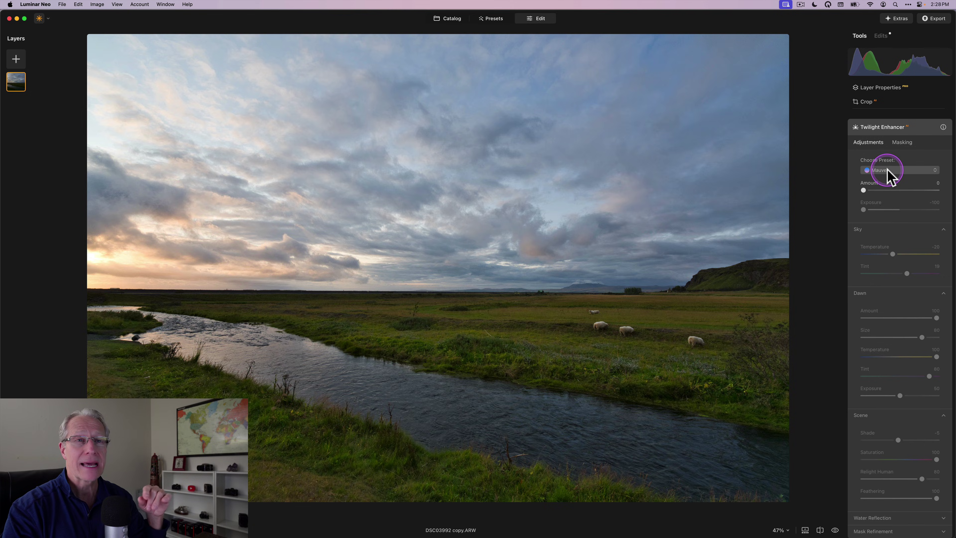
left_click(887, 170)
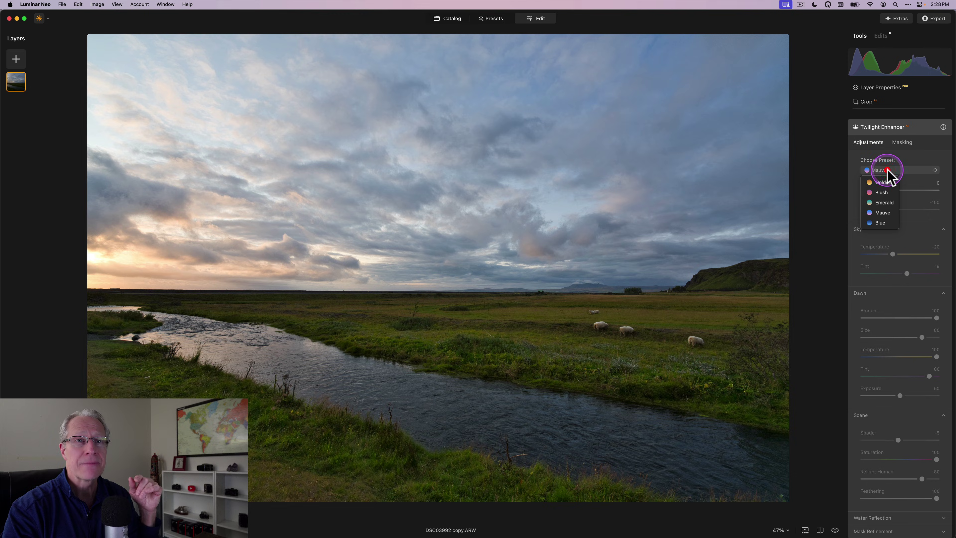
left_click(887, 172)
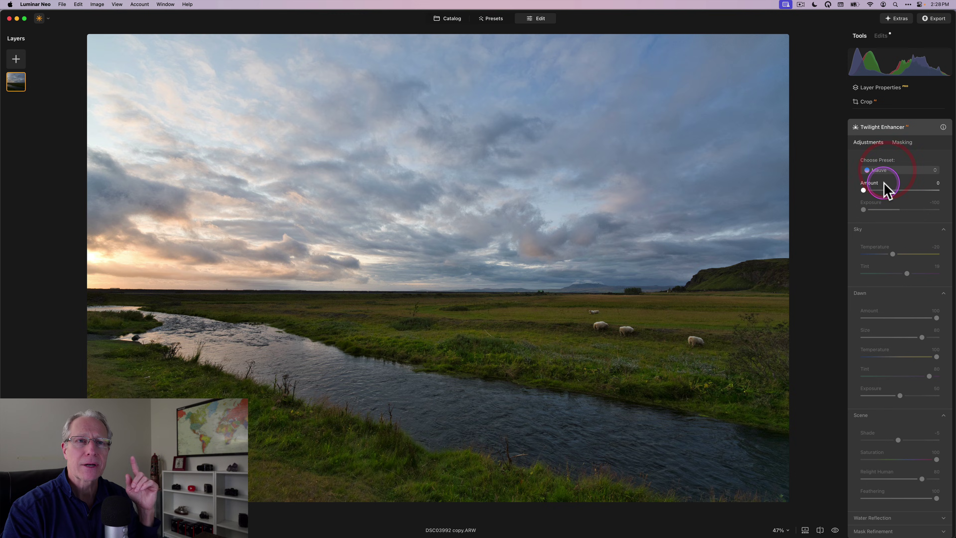
left_click_drag(892, 191, 907, 190)
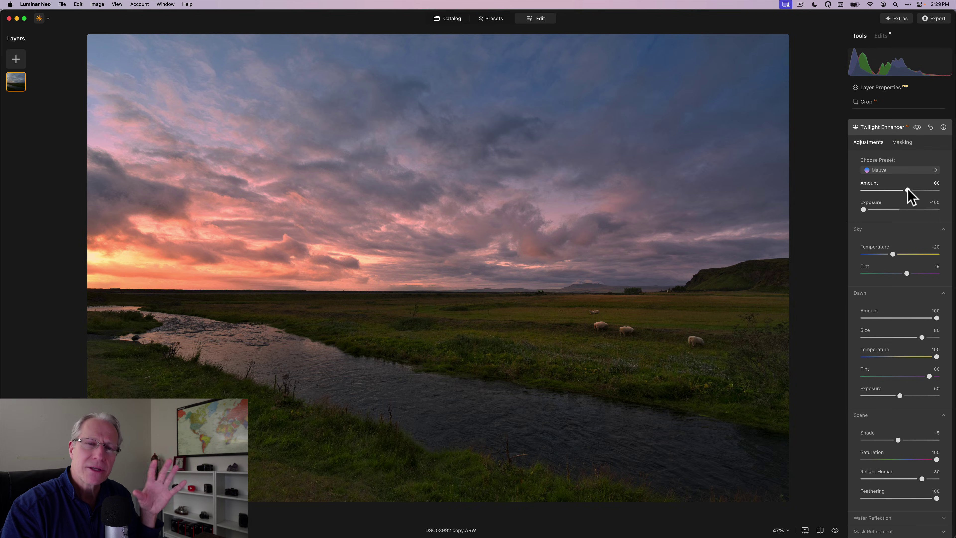
left_click(895, 184)
left_click_drag(912, 185, 879, 210)
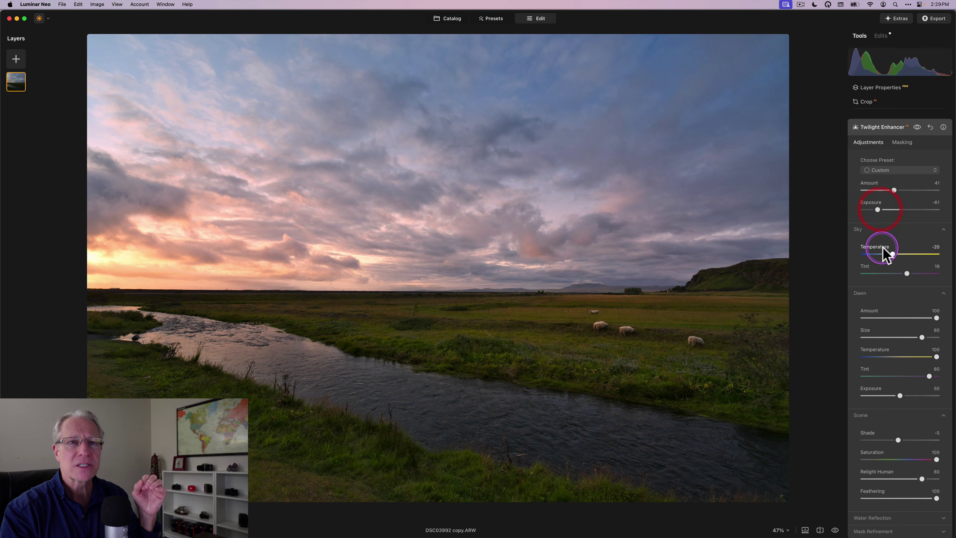
left_click(891, 253)
left_click_drag(892, 253, 908, 273)
left_click(906, 273)
left_click_drag(921, 337, 906, 333)
left_click_drag(900, 396, 905, 396)
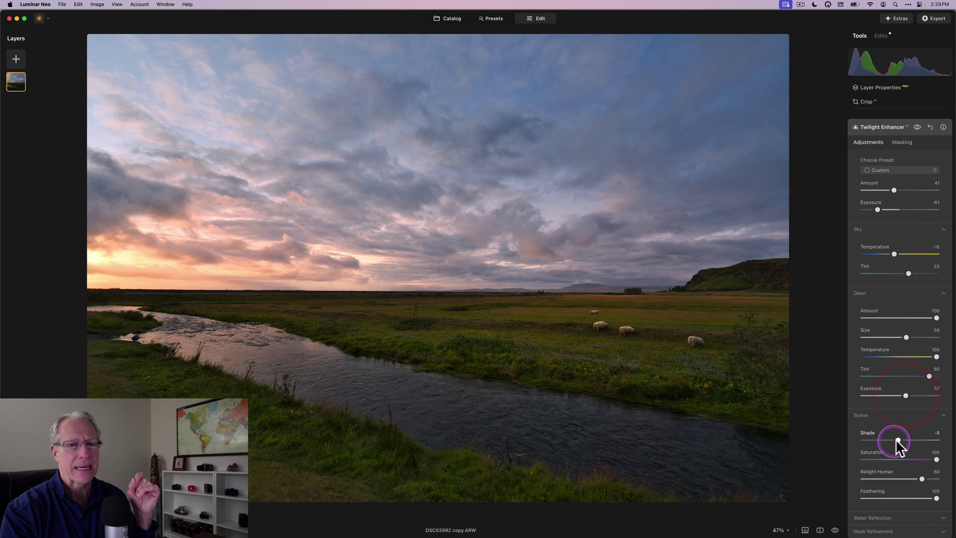
left_click_drag(898, 440, 910, 440)
left_click_drag(906, 286, 906, 286)
scroll(909, 233, "up", 2)
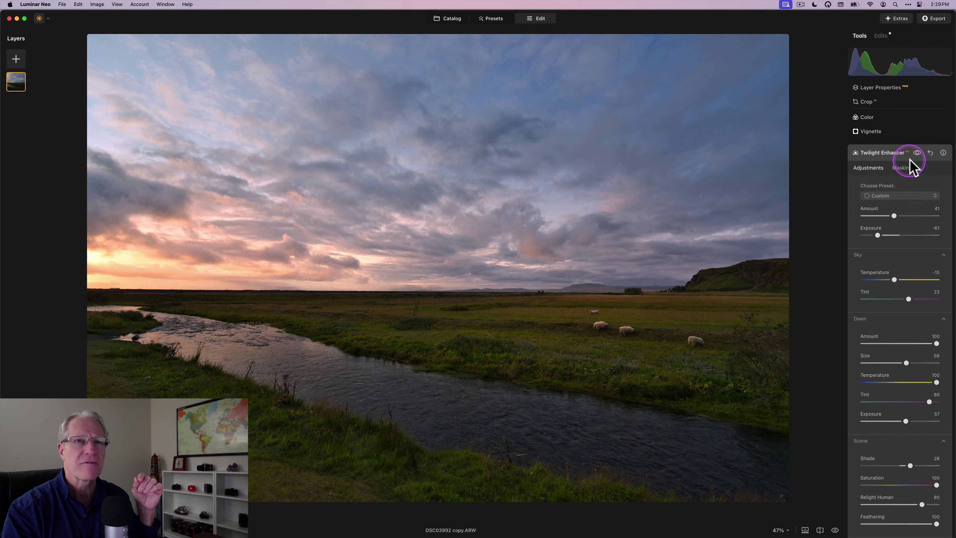
left_click(917, 152)
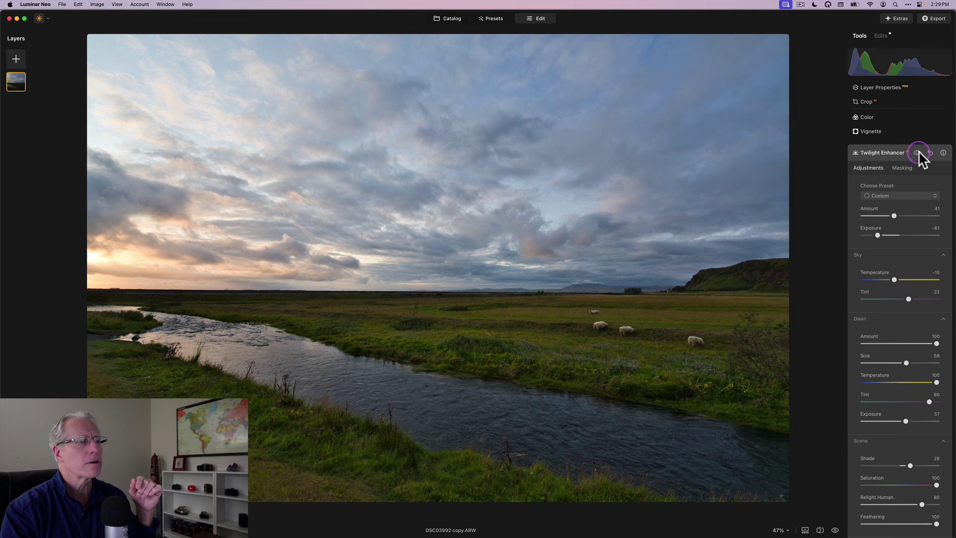
left_click(917, 152)
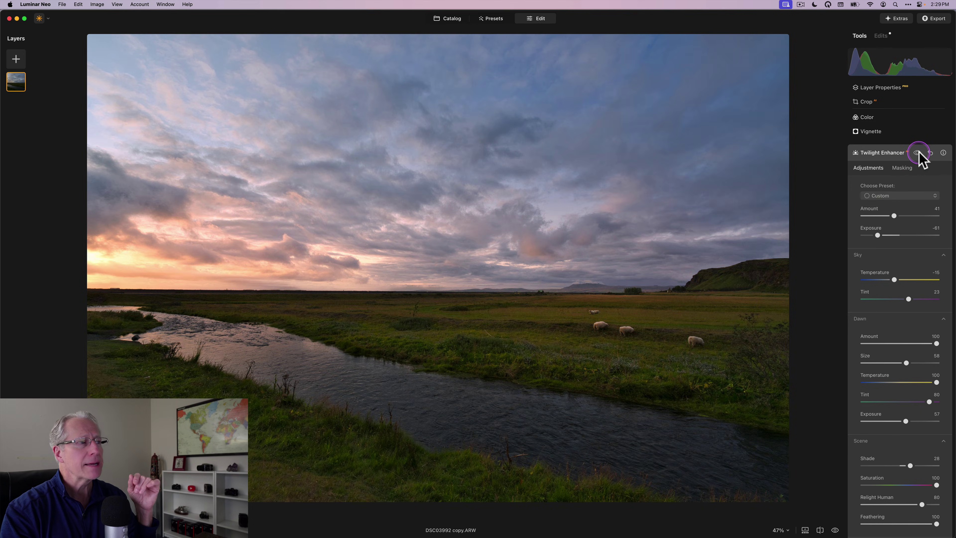
left_click(917, 153)
left_click(917, 152)
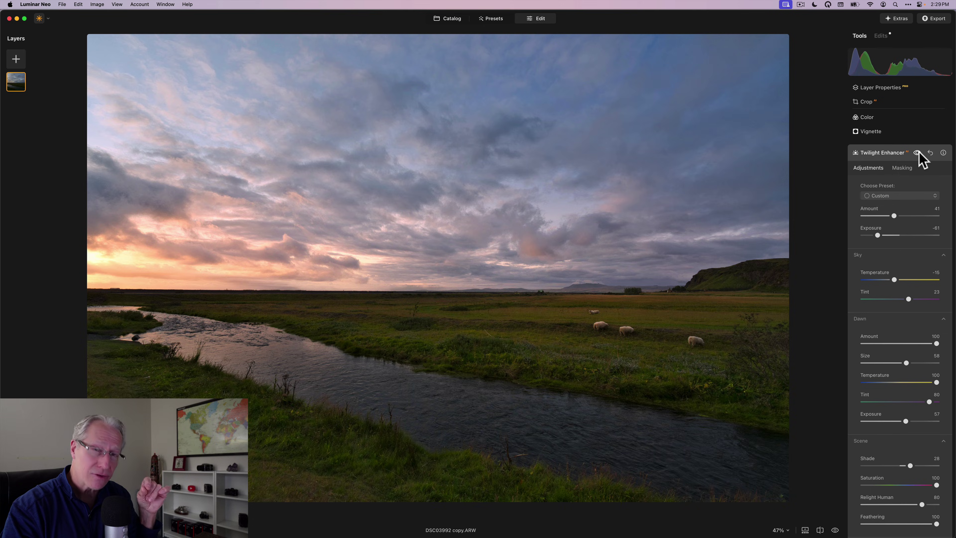
left_click(917, 152)
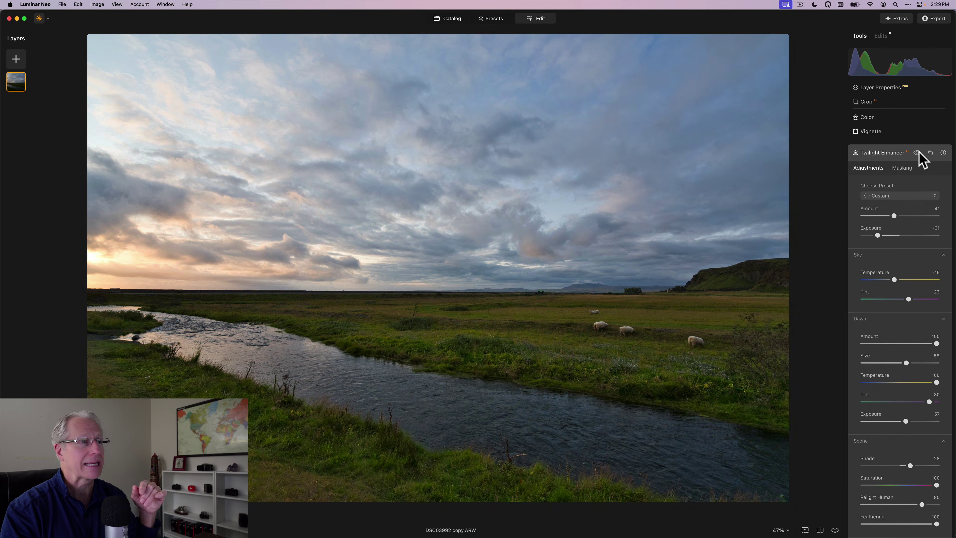
left_click(918, 153)
left_click(929, 153)
left_click(868, 134)
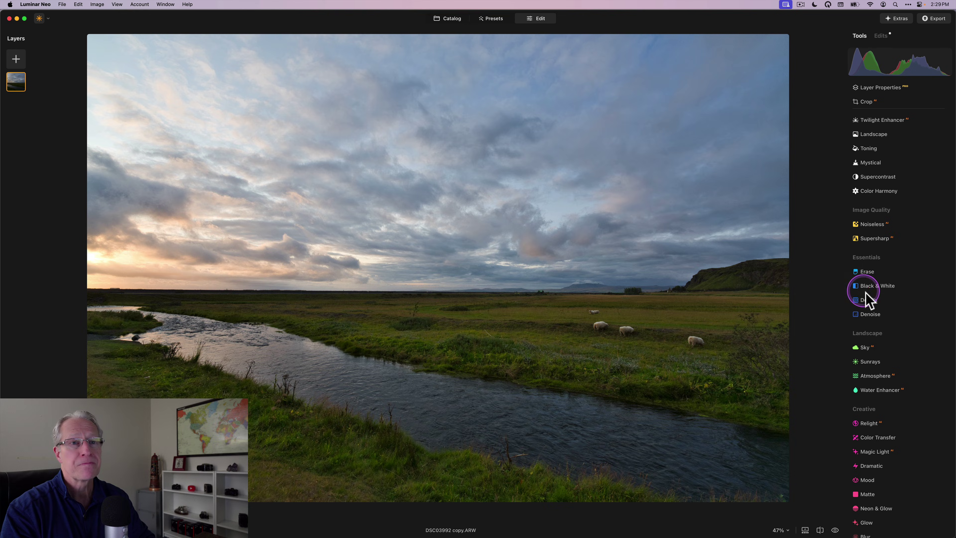
Step: Apply Water Enhancer at strength 31 and paint the riverbank bushes into the water area
scroll(870, 304, "down", 5)
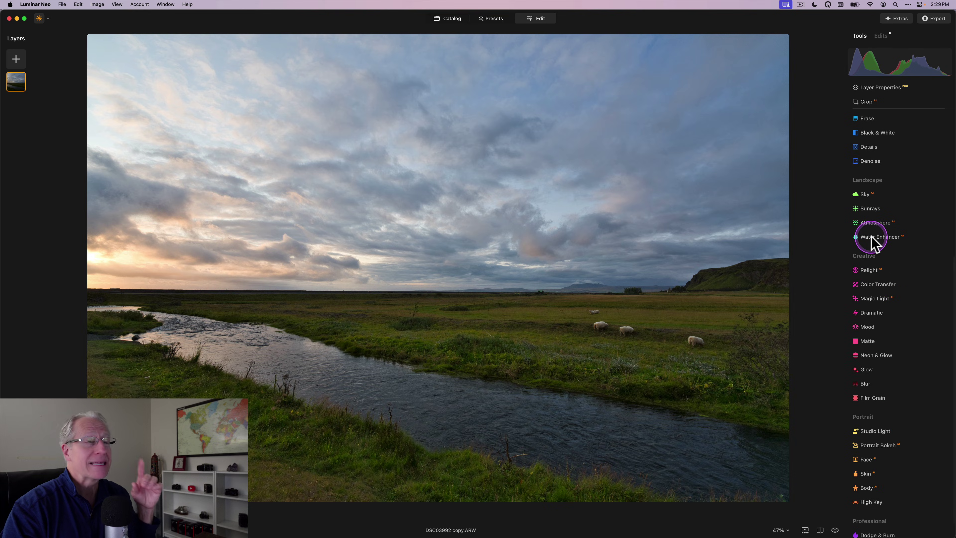
left_click(881, 238)
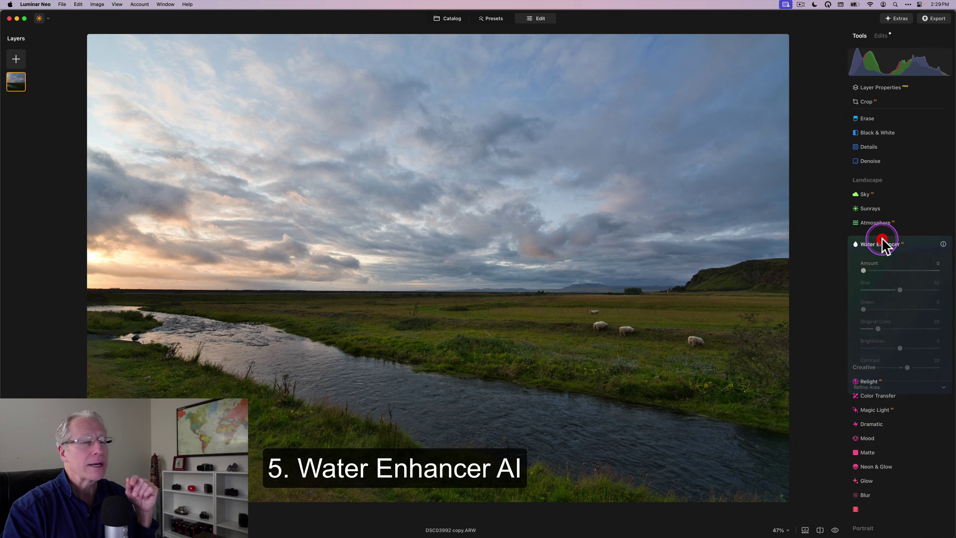
scroll(882, 238, "down", 2)
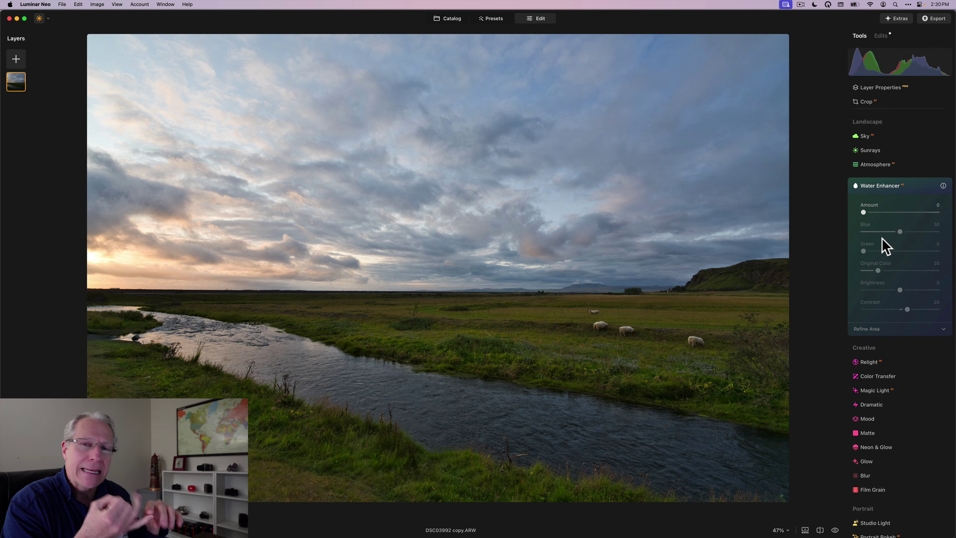
left_click(886, 212)
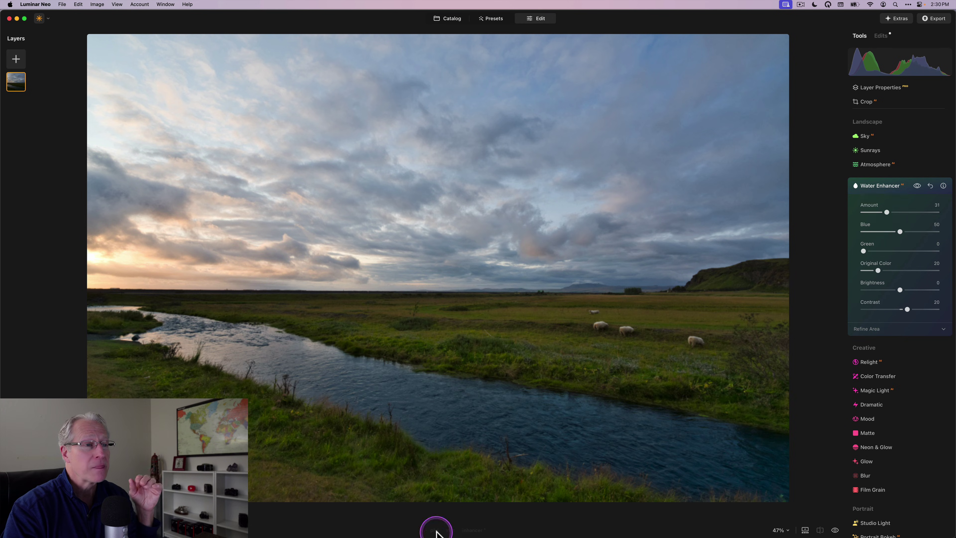
left_click(442, 397)
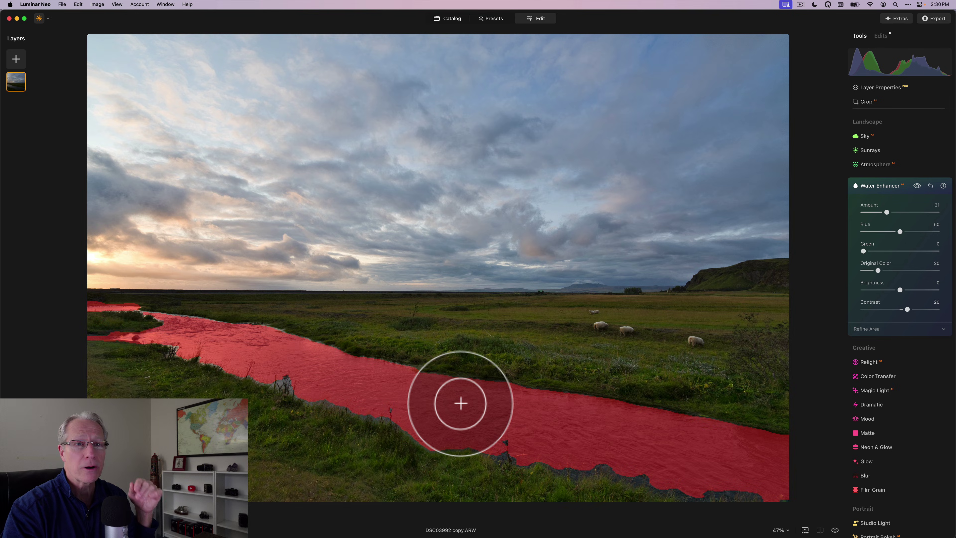
left_click(860, 328)
left_click(880, 347)
left_click(340, 394)
mouse_move(331, 391)
left_mouse_down()
mouse_move(273, 377)
mouse_move(588, 465)
mouse_move(651, 466)
mouse_move(785, 493)
left_mouse_up()
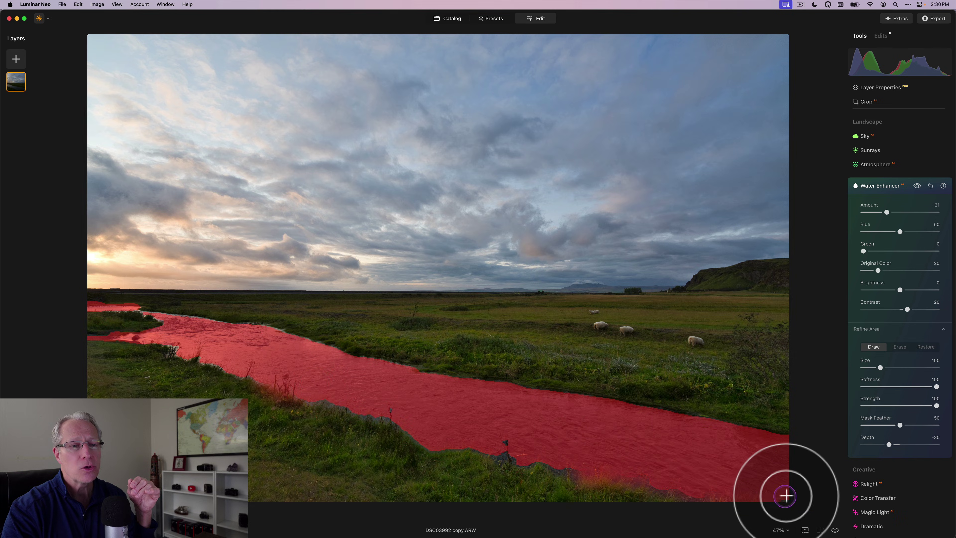
left_click(869, 213)
Step: Deepen the water's blue, restore some original color, set brightness to 43 and strengthen the effect
left_click(859, 252)
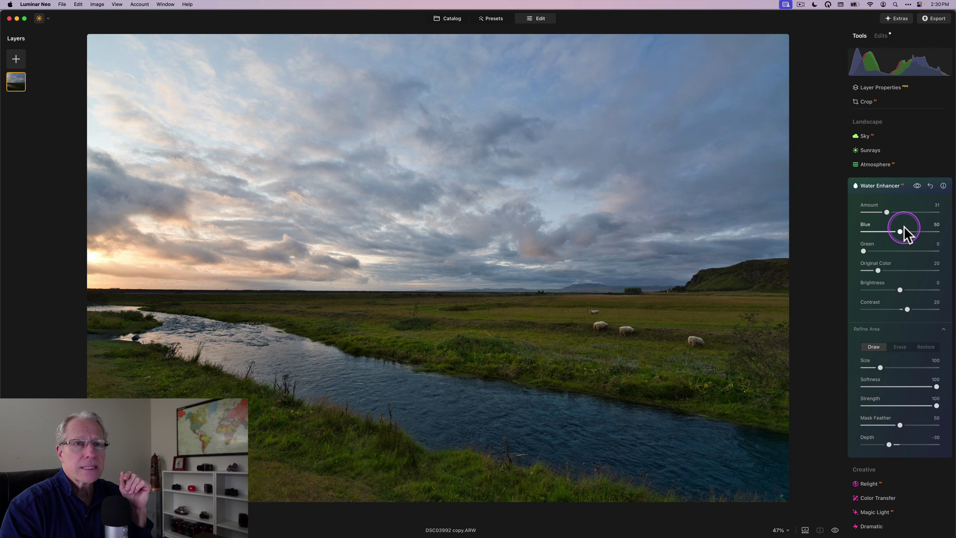
mouse_move(900, 232)
left_mouse_down()
mouse_move(932, 231)
mouse_move(895, 231)
left_mouse_up()
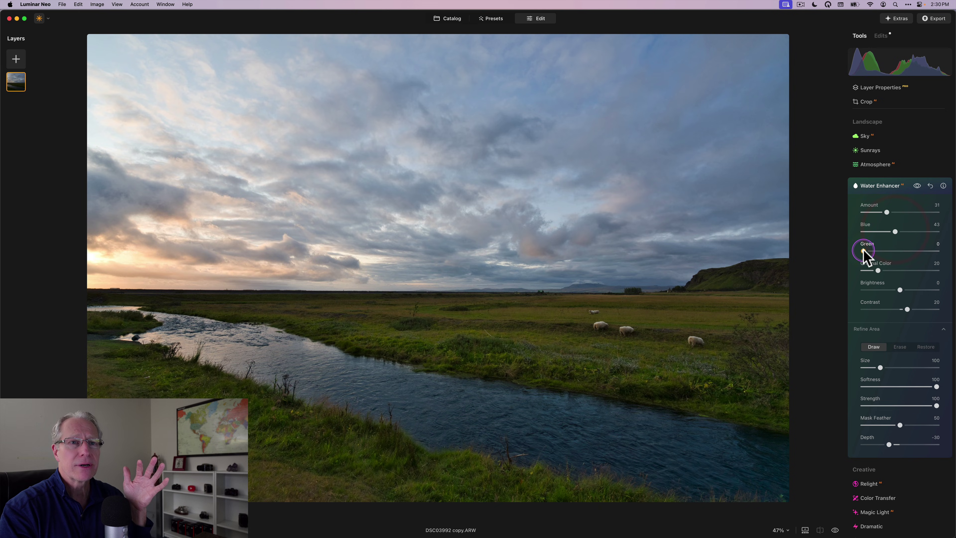
left_click(849, 249)
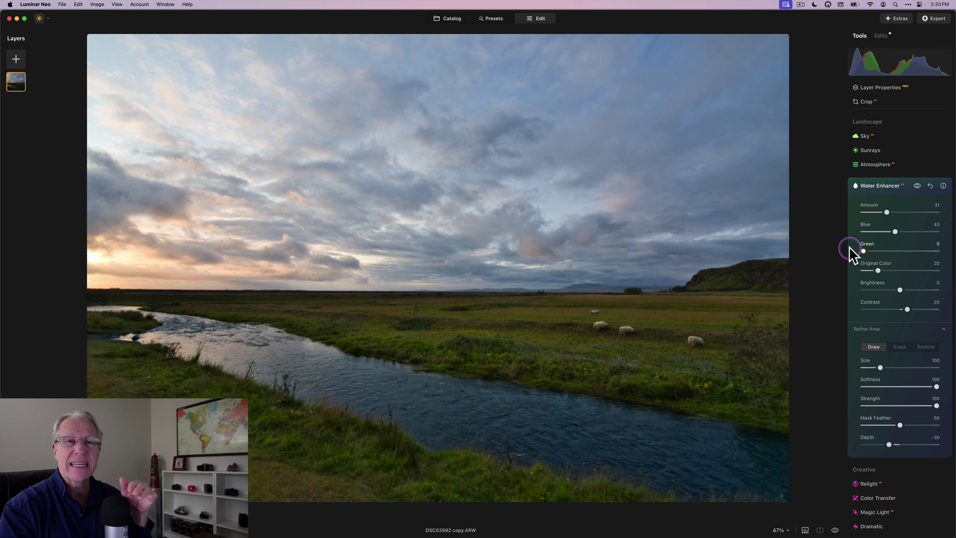
left_click(883, 270)
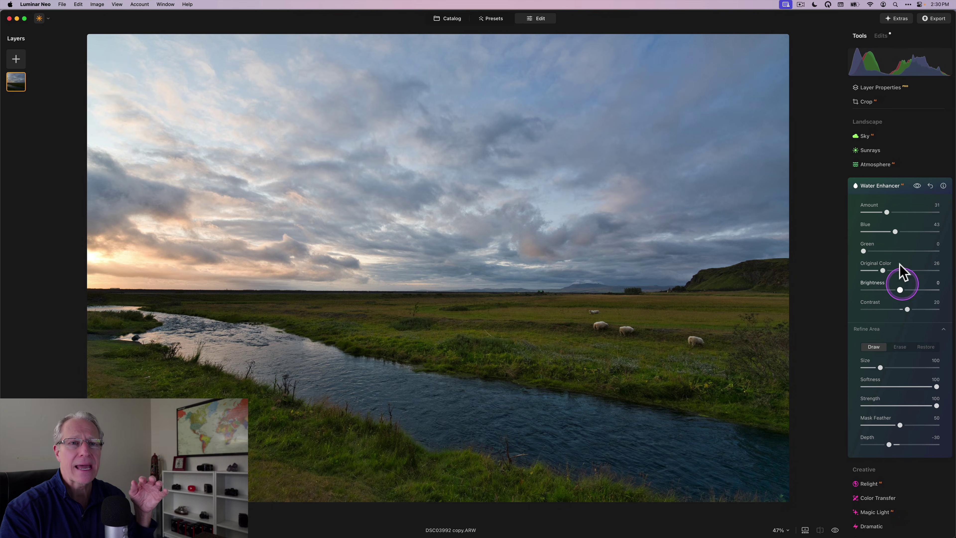
mouse_move(899, 290)
left_mouse_down()
mouse_move(928, 290)
mouse_move(896, 290)
mouse_move(915, 290)
left_mouse_up()
left_click_drag(907, 341, 875, 337)
left_click(875, 331)
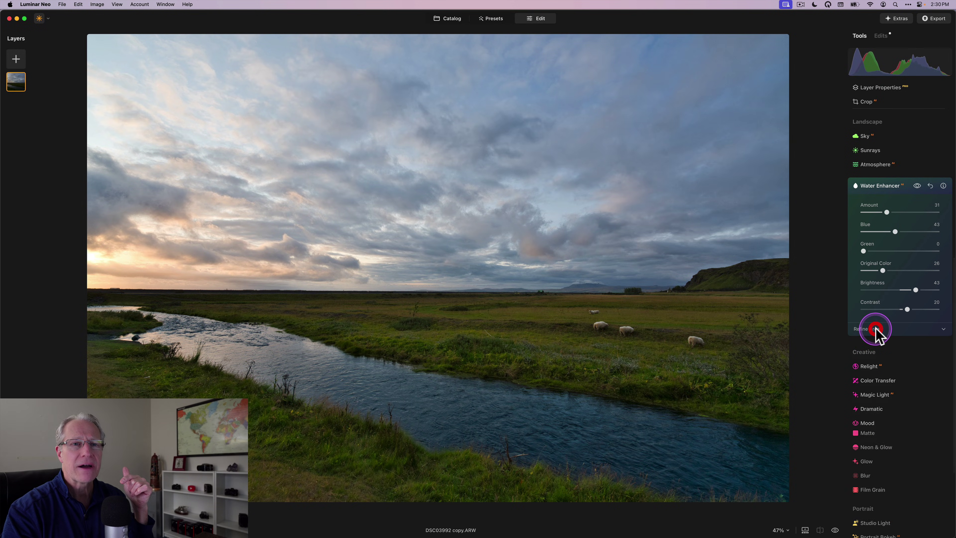
left_click_drag(897, 211, 894, 213)
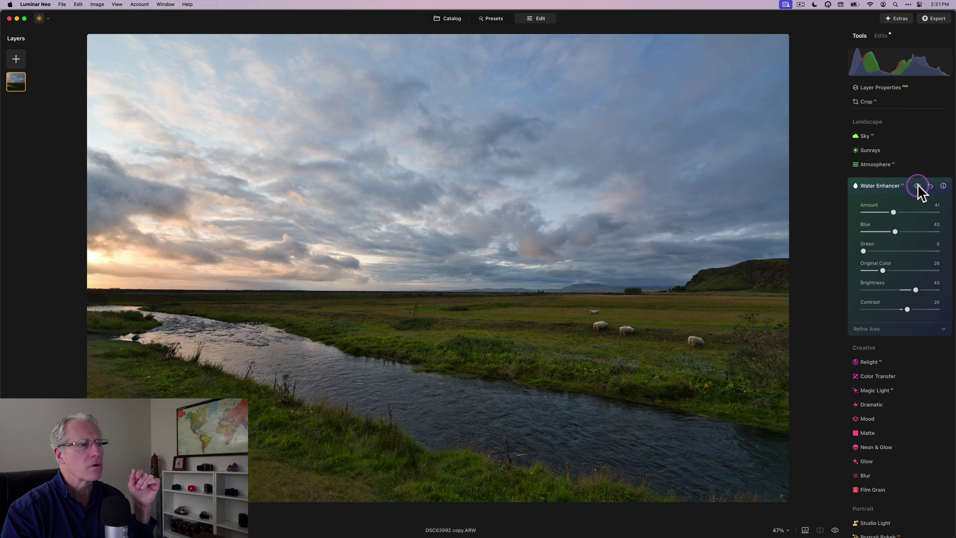
Step: Compare the effect, then reset all Water Enhancer settings and collapse the tool
left_click(917, 185)
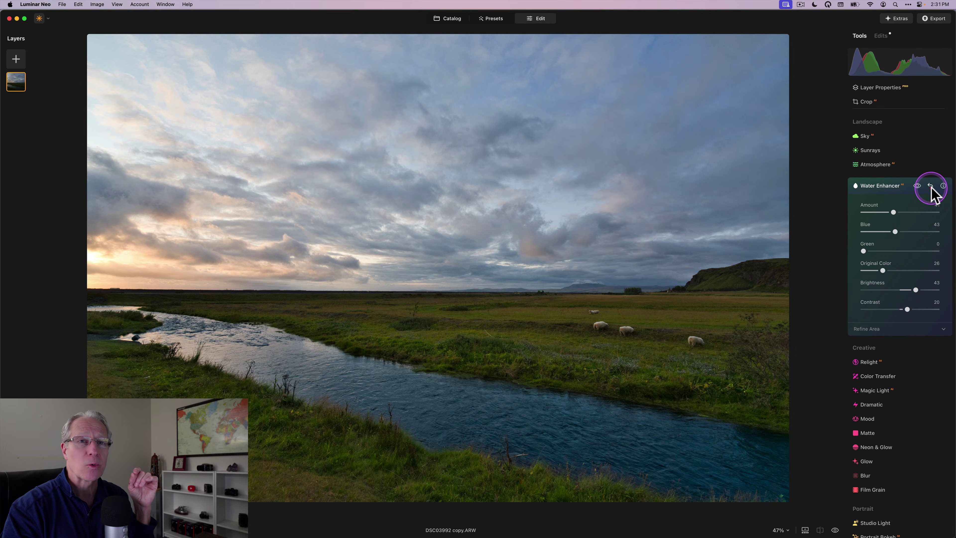
left_click(930, 186)
left_click(894, 186)
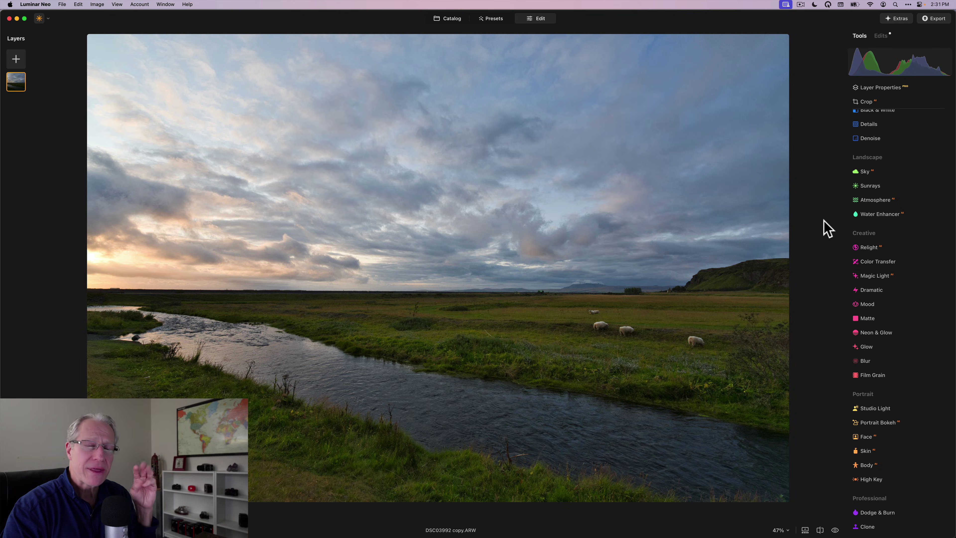
left_click(893, 246)
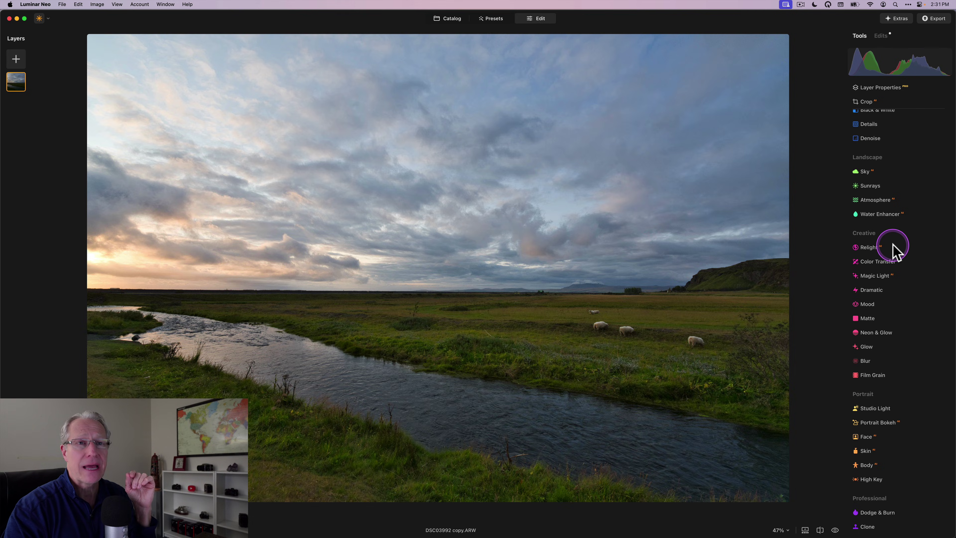
Step: Apply Color Harmony with Brilliance 19, Warmth 19, Warm 20 and highlights Cyan-Red 10
scroll(892, 243, "up", 10)
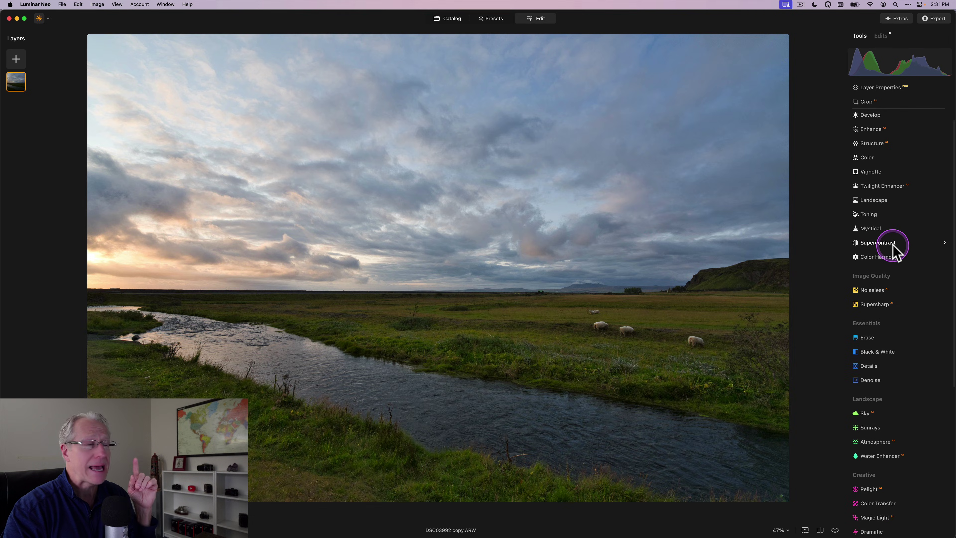
scroll(892, 243, "up", 1)
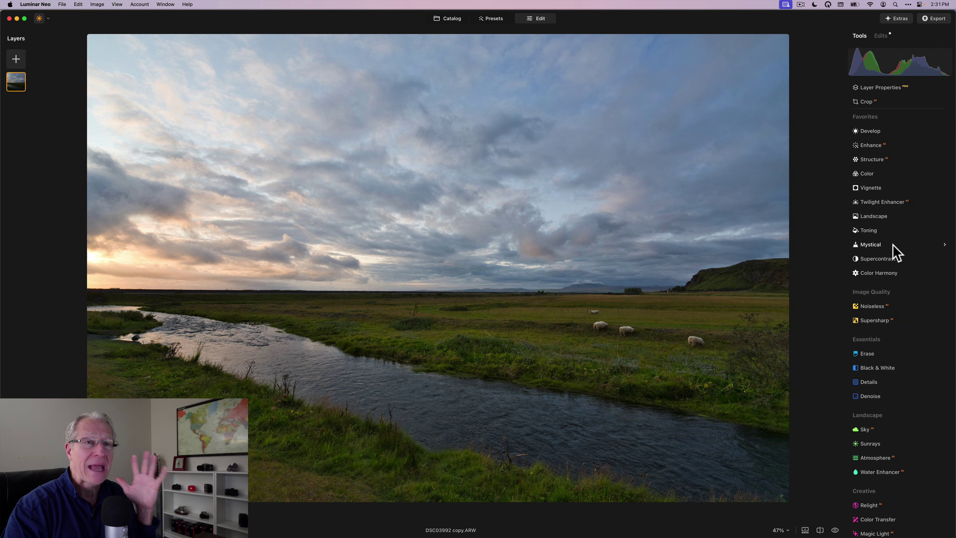
left_click(872, 290)
left_click(878, 273)
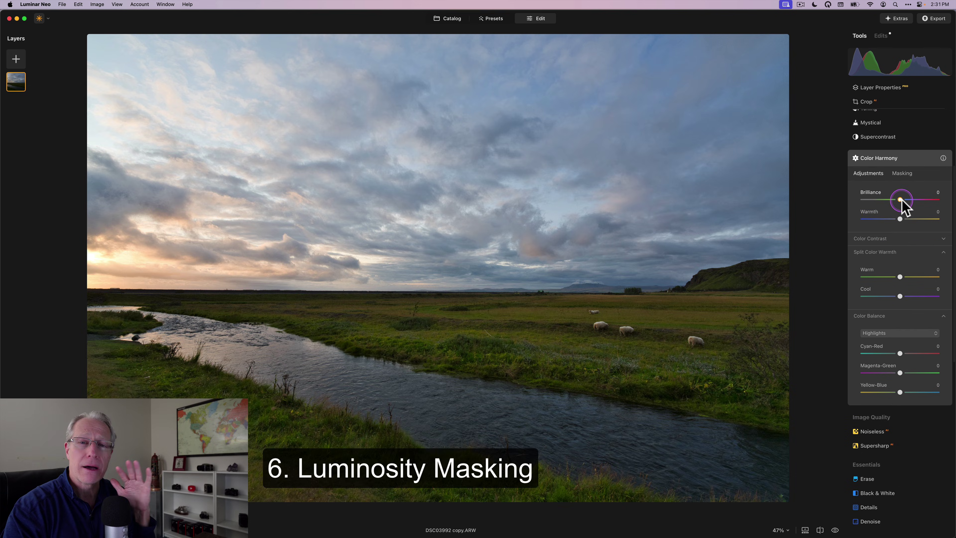
left_click_drag(901, 200, 907, 218)
left_click(899, 275)
left_click_drag(900, 273, 907, 277)
left_click(899, 353)
left_click_drag(899, 353, 903, 352)
left_click(910, 292)
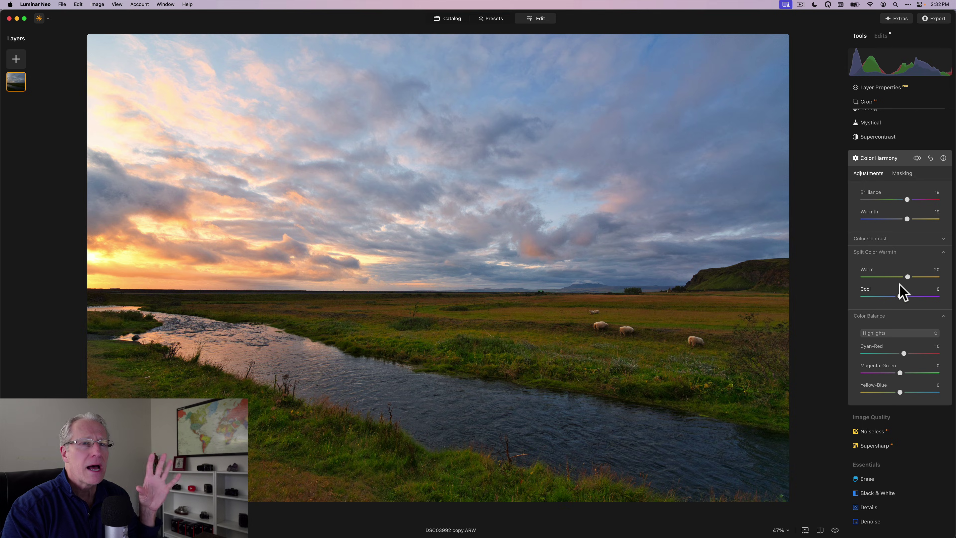
left_click(906, 179)
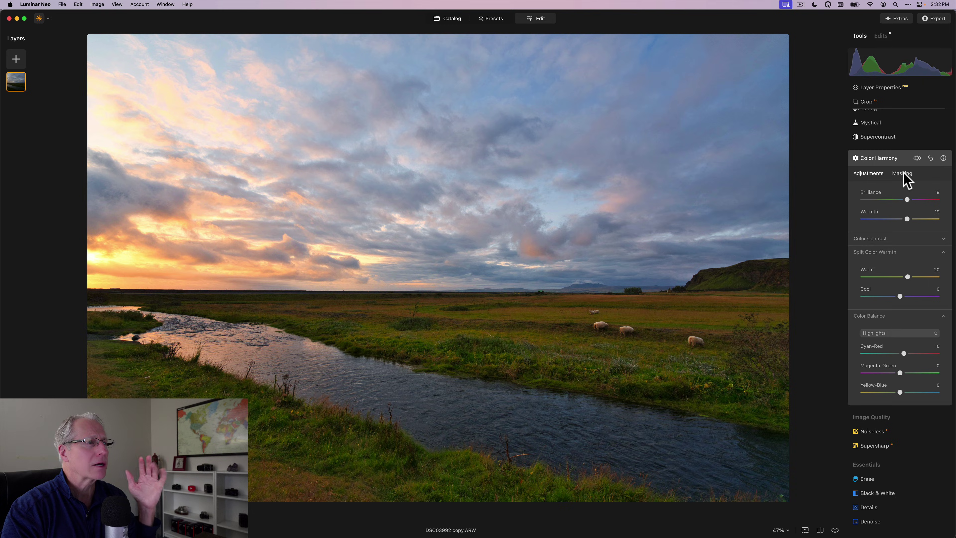
Step: Add a Luminosity mask to Color Harmony that excludes the darkest tones, then compare the effect off and on
left_click(903, 173)
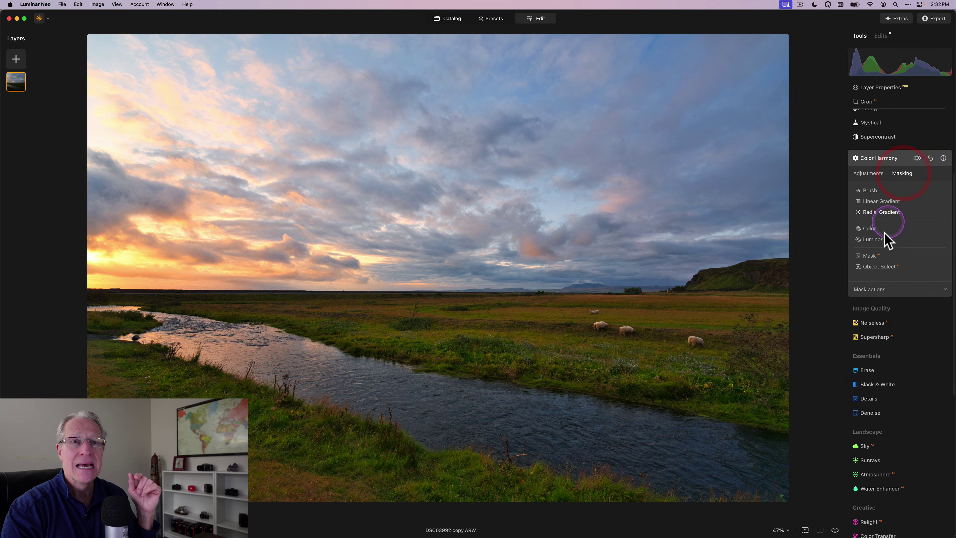
left_click(880, 239)
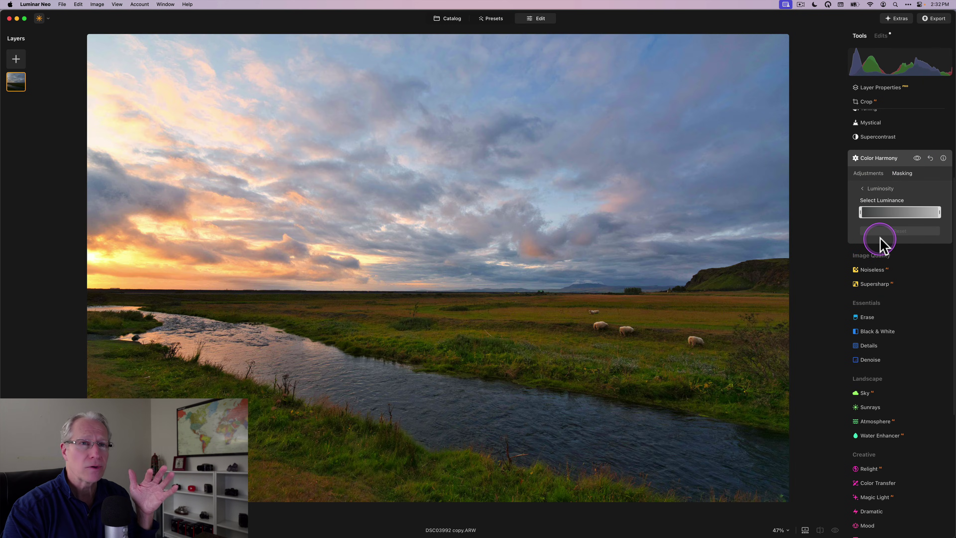
left_click_drag(861, 212, 938, 221)
left_click_drag(874, 222, 870, 222)
left_click(871, 174)
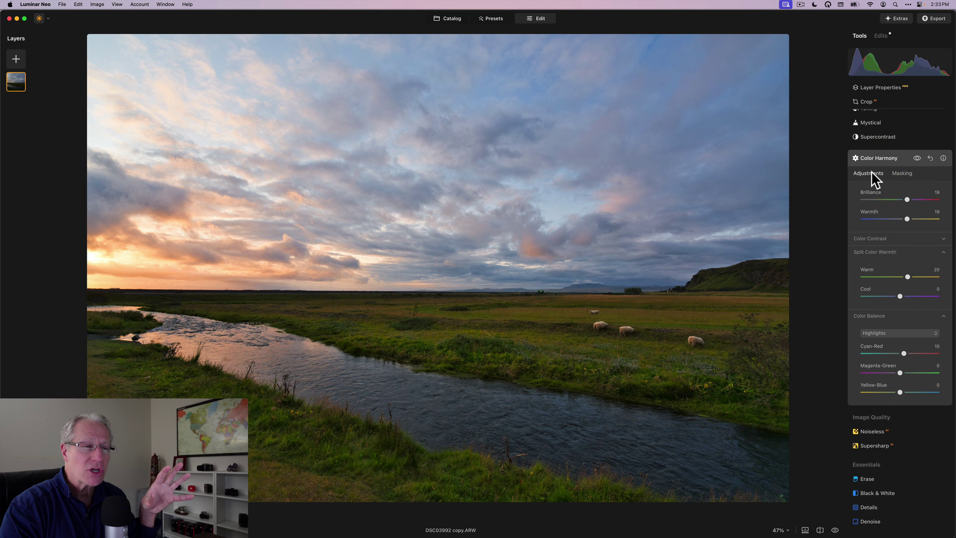
left_click(914, 158)
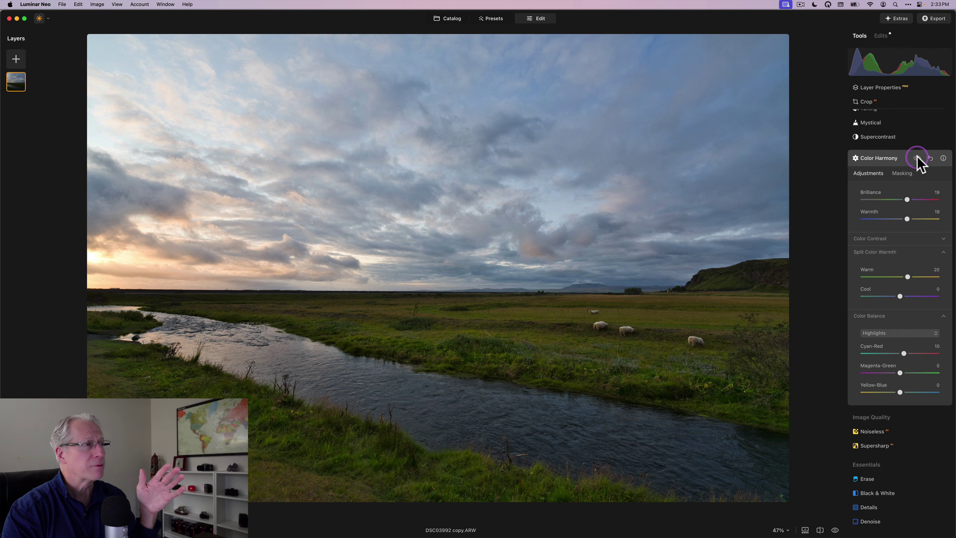
left_click(916, 158)
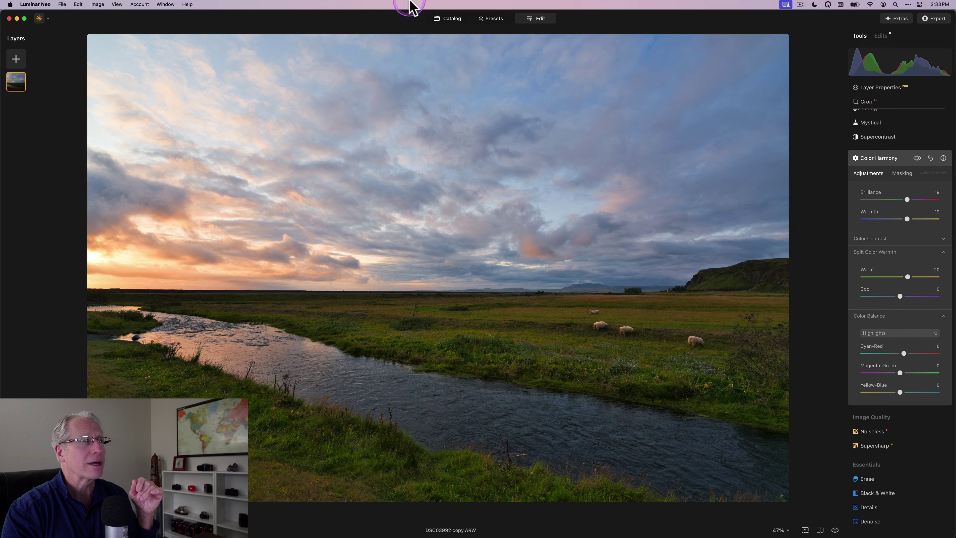
Step: Open the Iceland mountain reflection photo from the catalog for editing
left_click(441, 18)
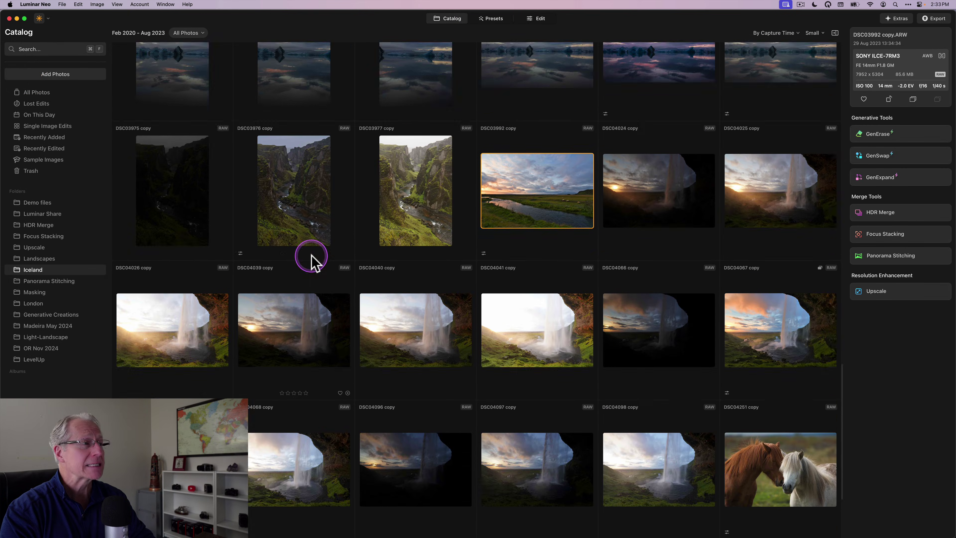
scroll(311, 255, "up", 20)
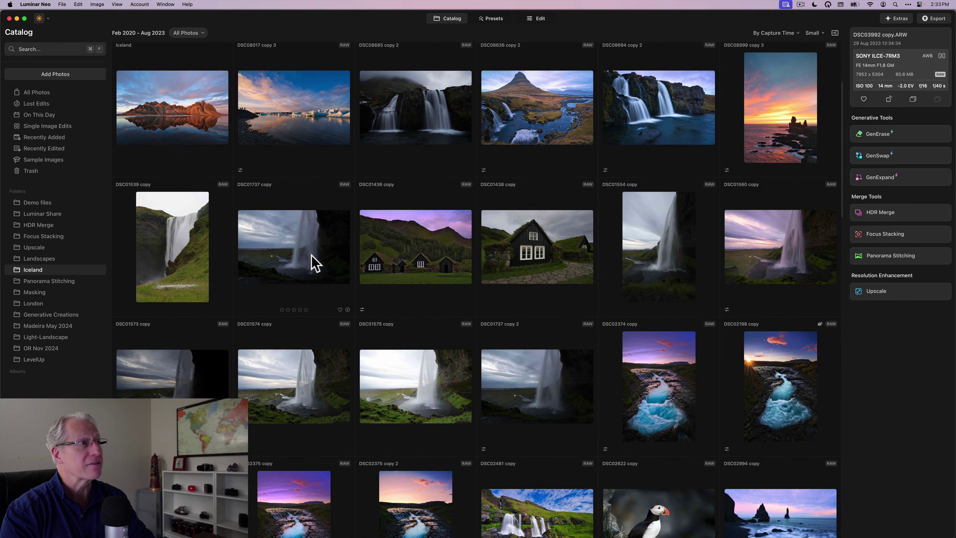
scroll(315, 264, "up", 3)
left_click(187, 214)
left_click(535, 19)
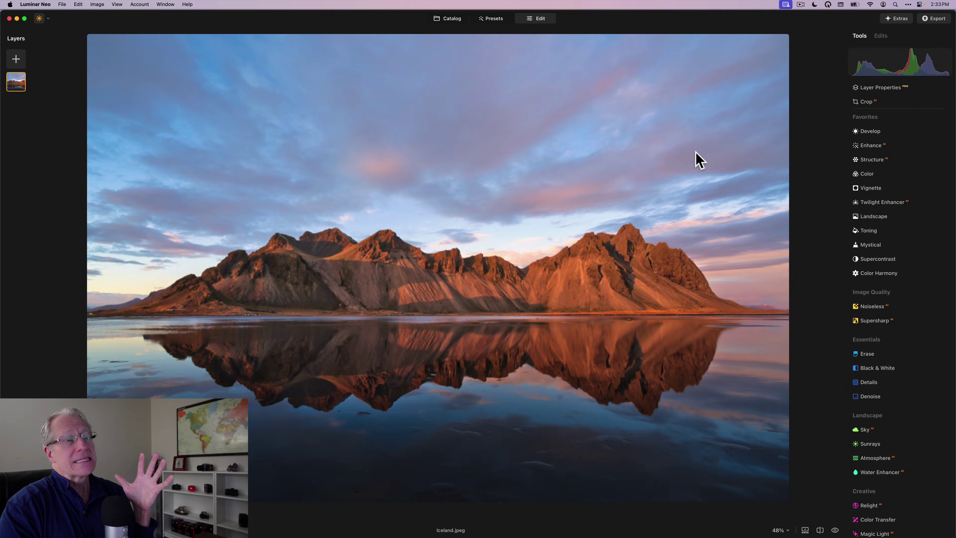
left_click(757, 212)
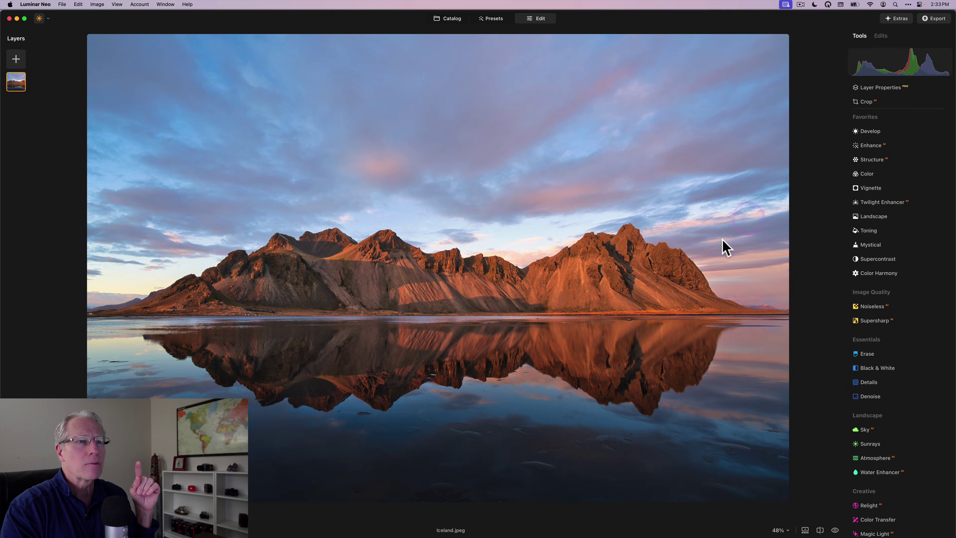
left_click(618, 293)
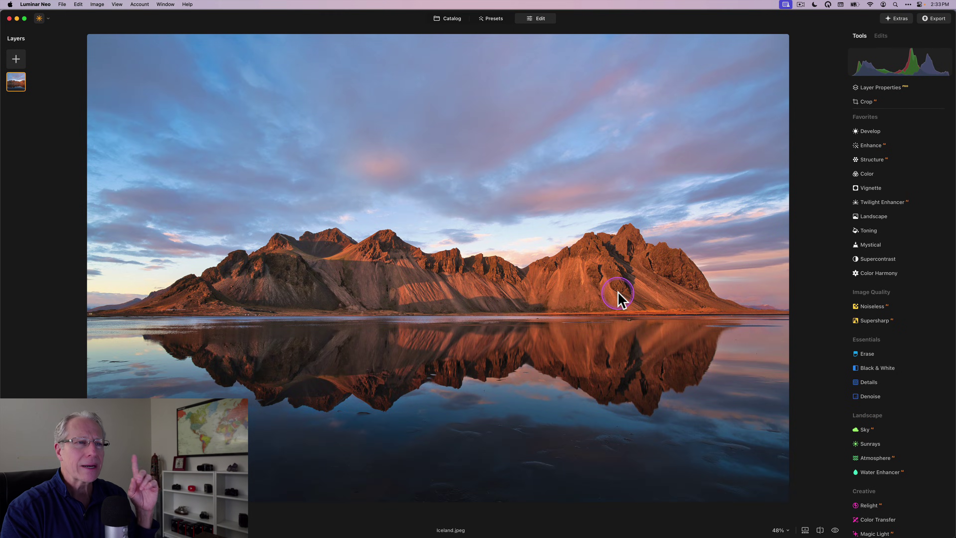
left_click(578, 285)
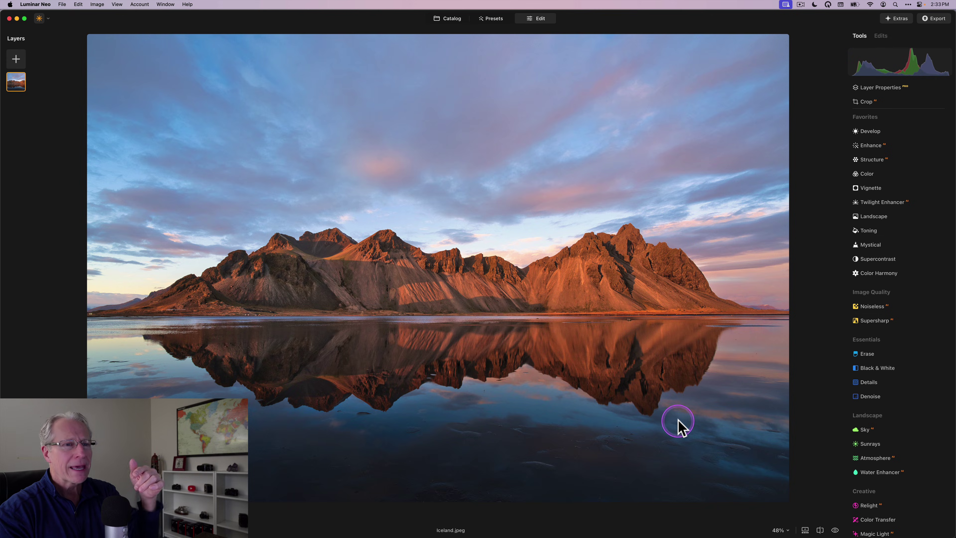
Step: Add Structure detail to the photo and start a Color mask on Structure
left_click(878, 159)
left_click_drag(912, 205, 919, 207)
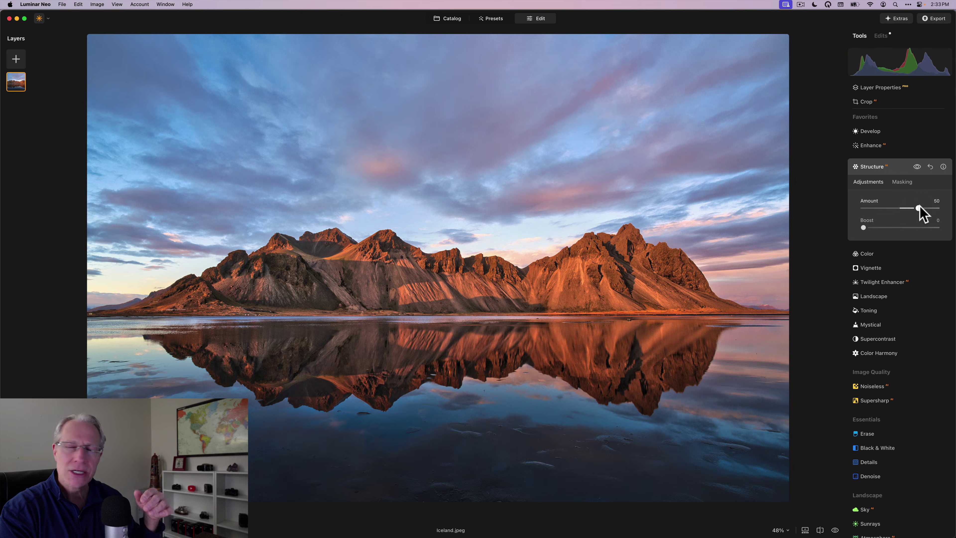
left_click(904, 182)
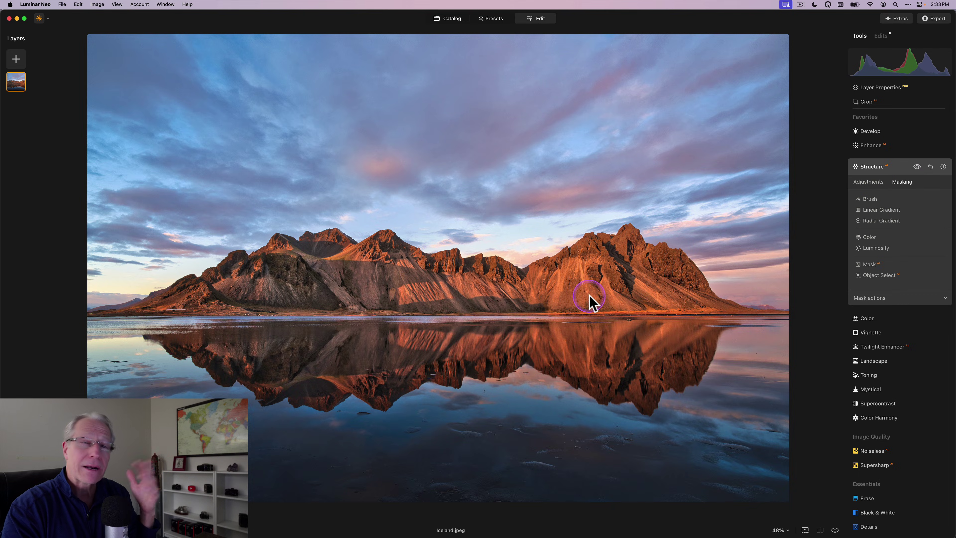
left_click(870, 237)
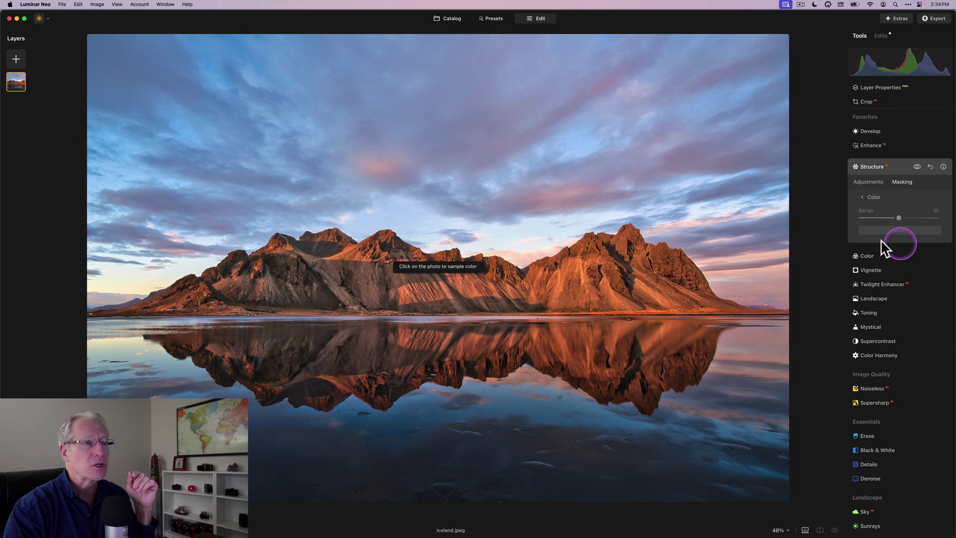
Step: Sample the orange of the sunlit mountains with the colour-mask eyedropper
left_click(575, 291)
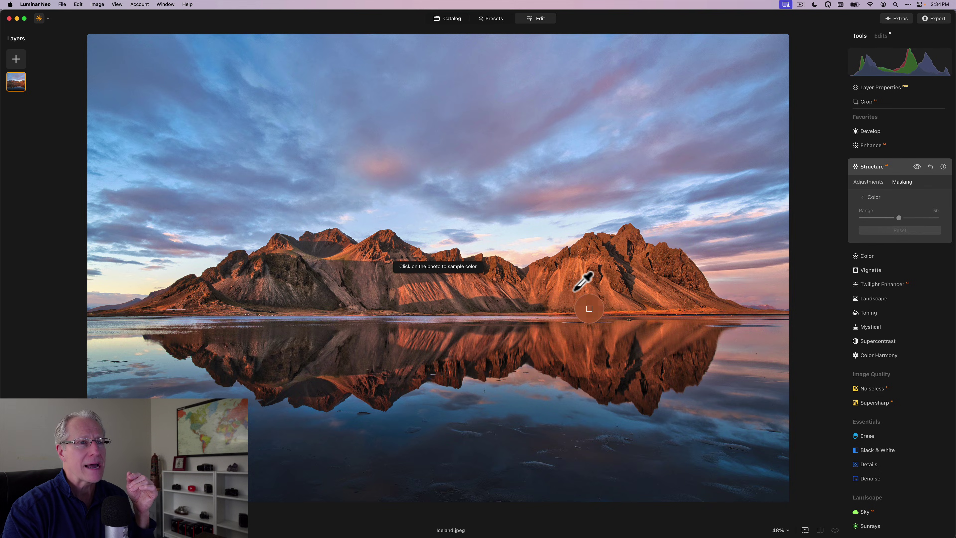
left_click(572, 290)
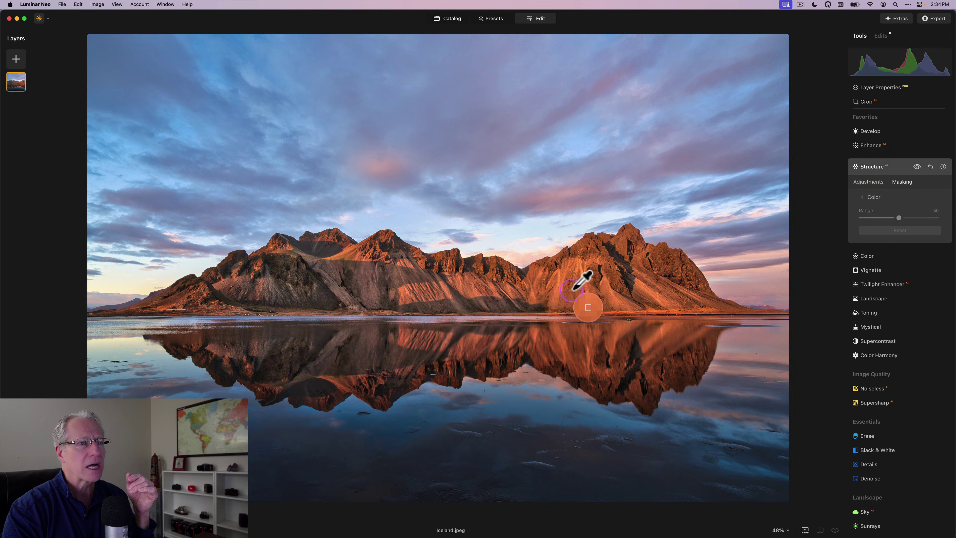
left_click(572, 290)
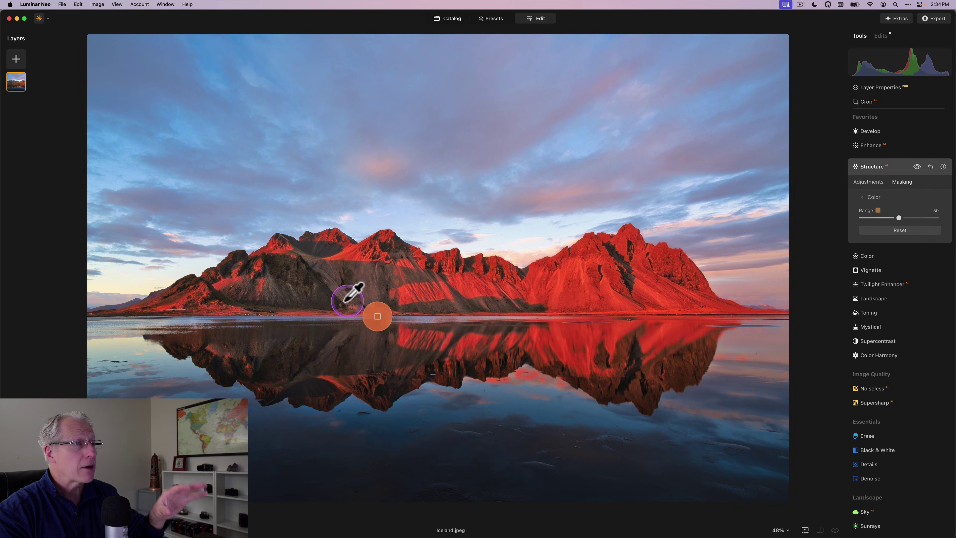
Step: Widen the colour Range to 89 to include the reflection, then return to mask types
left_click(823, 229)
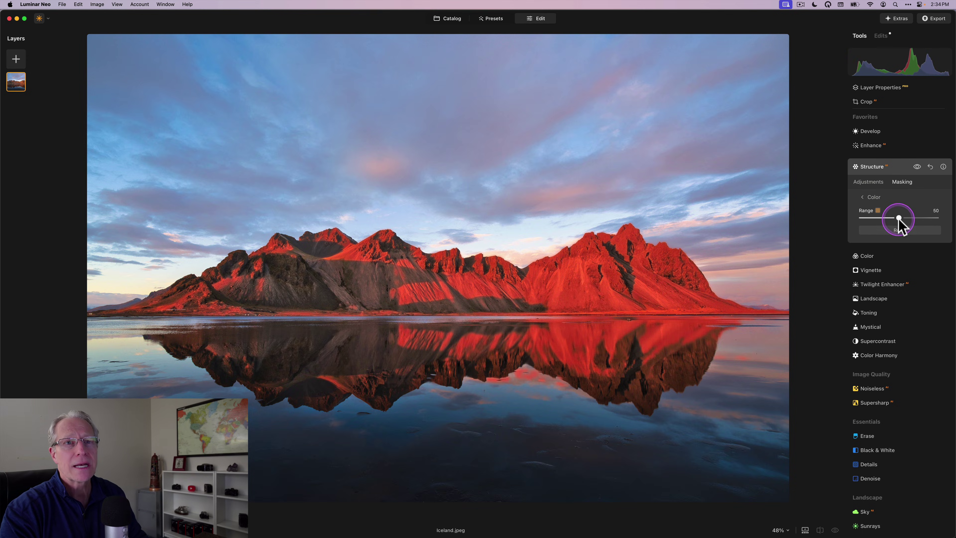
left_click_drag(899, 217, 874, 218)
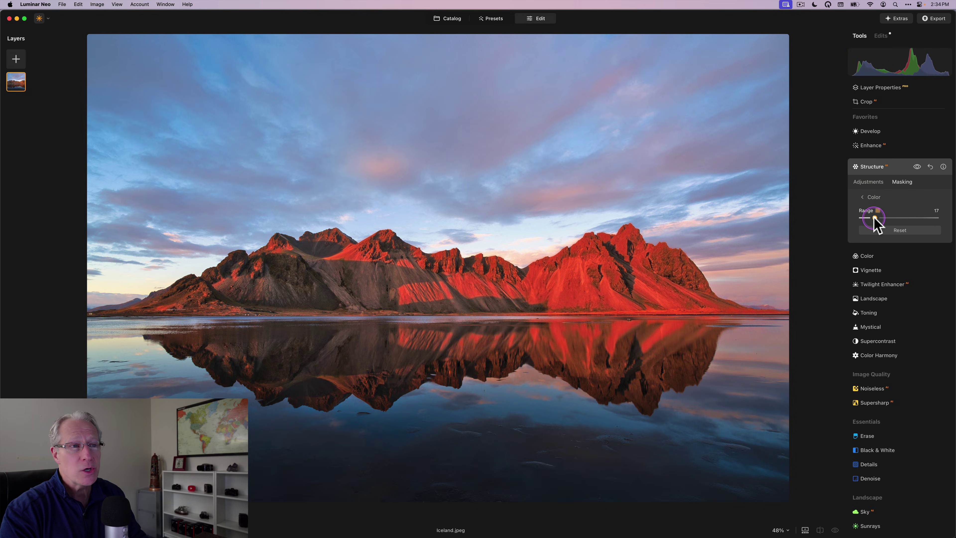
left_click_drag(874, 218, 929, 215)
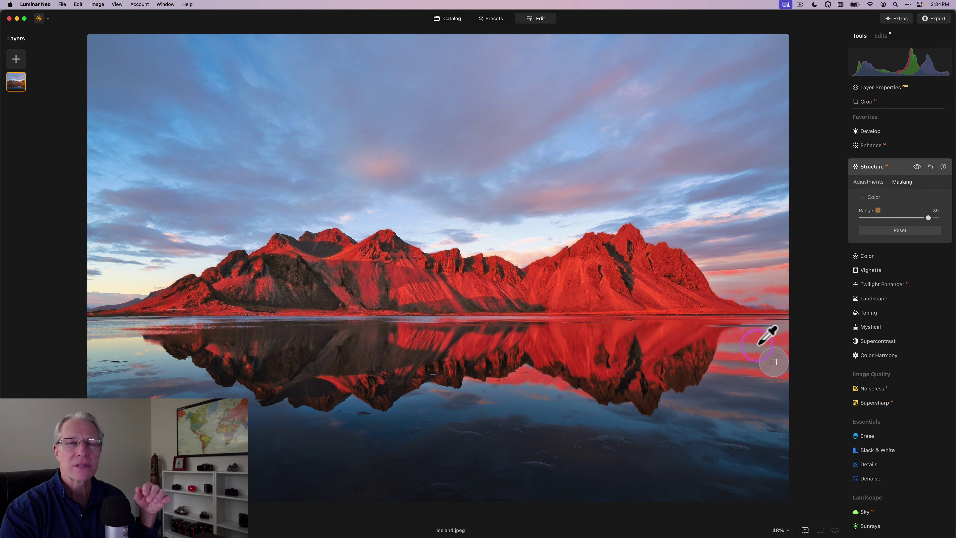
left_click(861, 197)
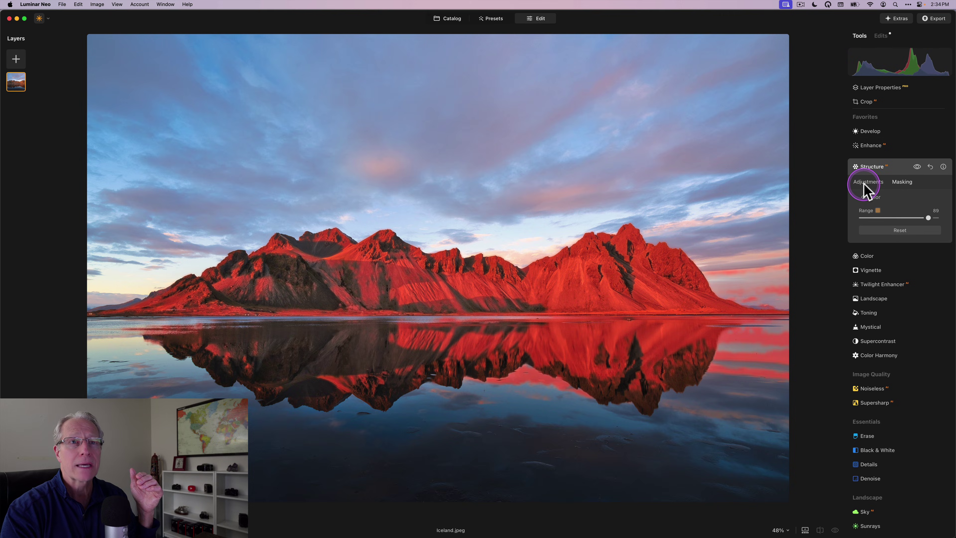
left_click(918, 166)
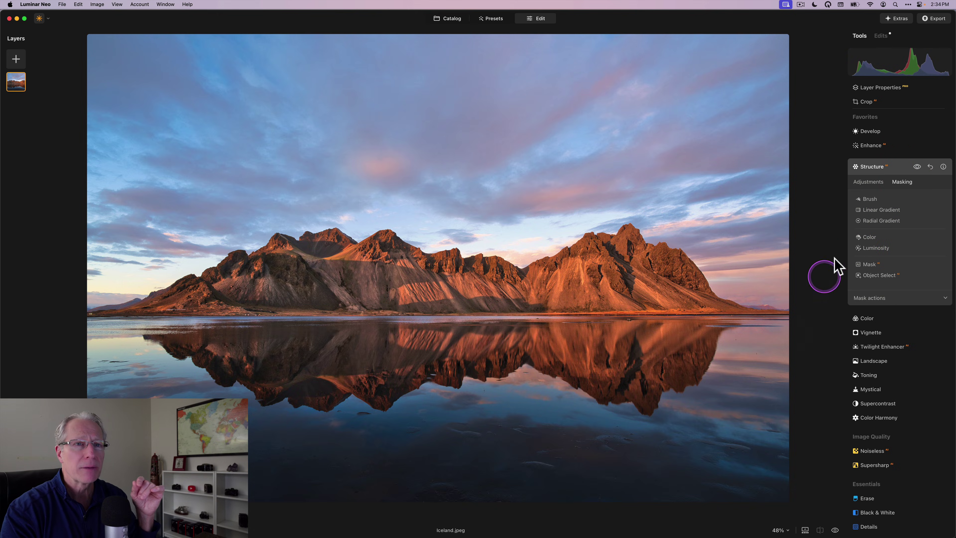
Step: Erase the Structure brush mask along the mountains' right edge and the water, then compare Structure off and on
left_click(872, 199)
left_click(919, 209)
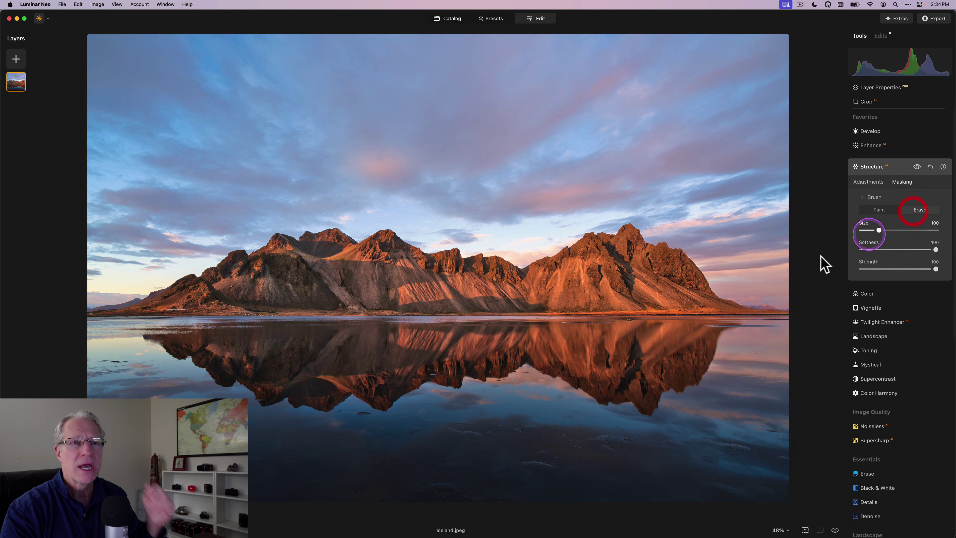
mouse_move(743, 284)
left_mouse_down()
mouse_move(780, 278)
mouse_move(724, 263)
mouse_move(785, 281)
mouse_move(781, 307)
mouse_move(727, 363)
mouse_move(787, 355)
mouse_move(759, 367)
mouse_move(803, 338)
mouse_move(785, 355)
mouse_move(774, 345)
mouse_move(790, 388)
mouse_move(760, 357)
mouse_move(700, 397)
left_mouse_up()
mouse_move(575, 403)
left_mouse_down()
mouse_move(516, 382)
mouse_move(495, 393)
mouse_move(518, 390)
left_mouse_up()
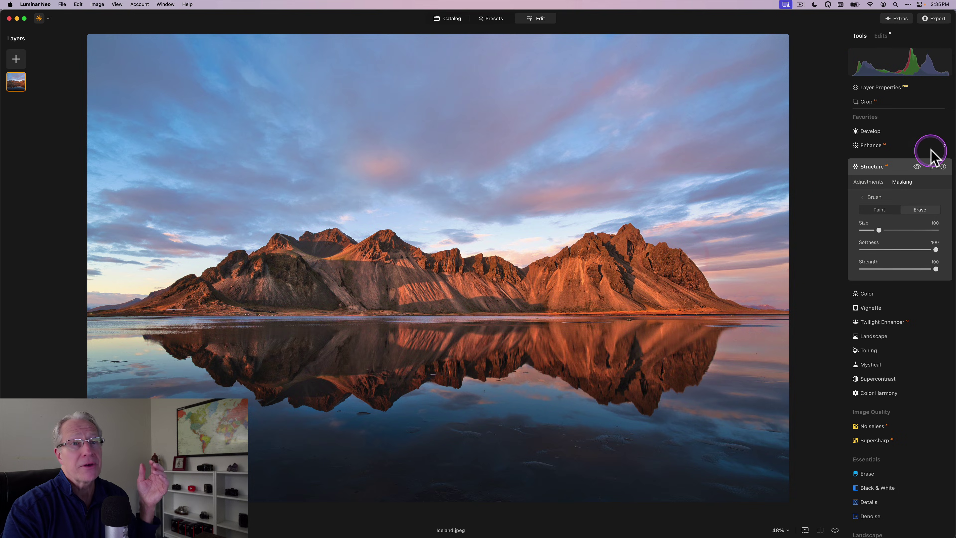
left_click(917, 167)
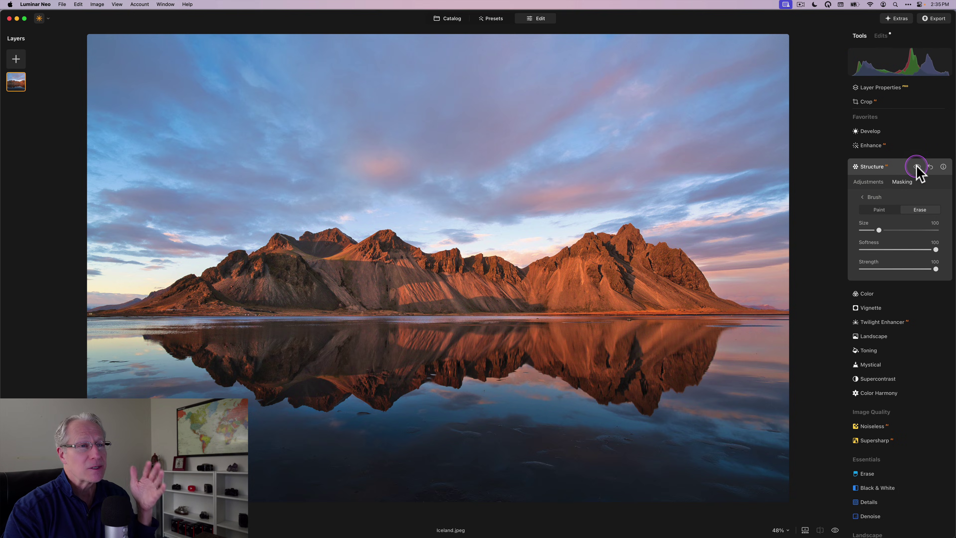
left_click(916, 167)
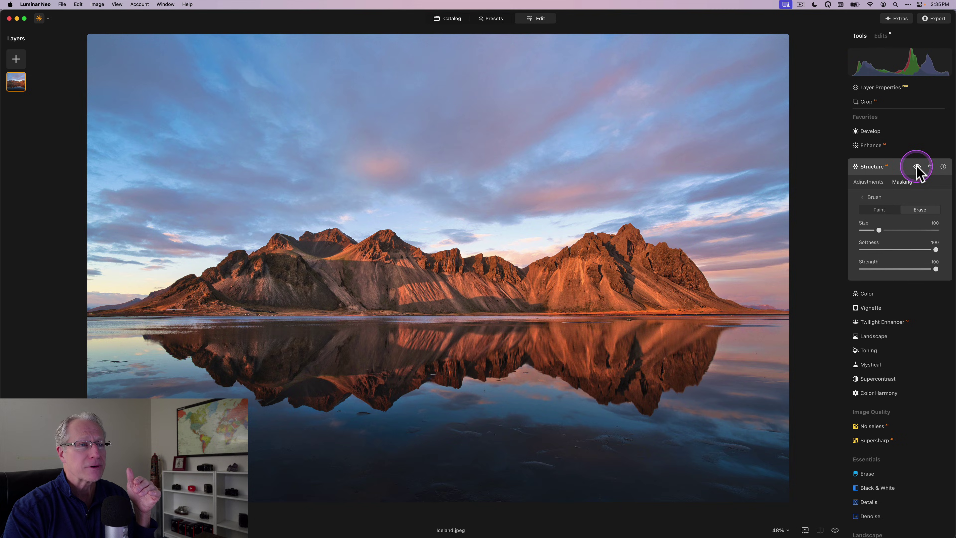
Step: Open the two-horses photo DSC04251 copy.ARW from the catalog for editing
key("g")
scroll(471, 306, "down", 10)
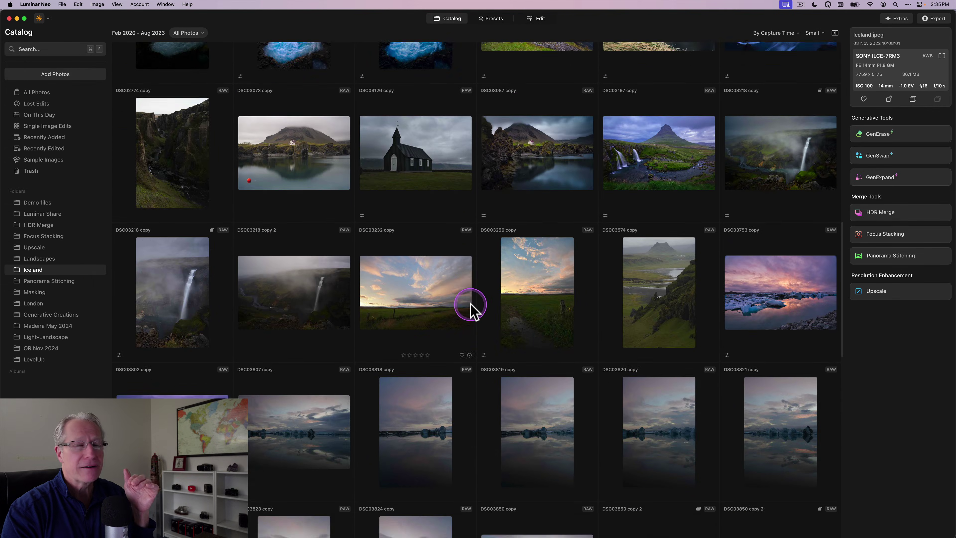
scroll(470, 306, "down", 10)
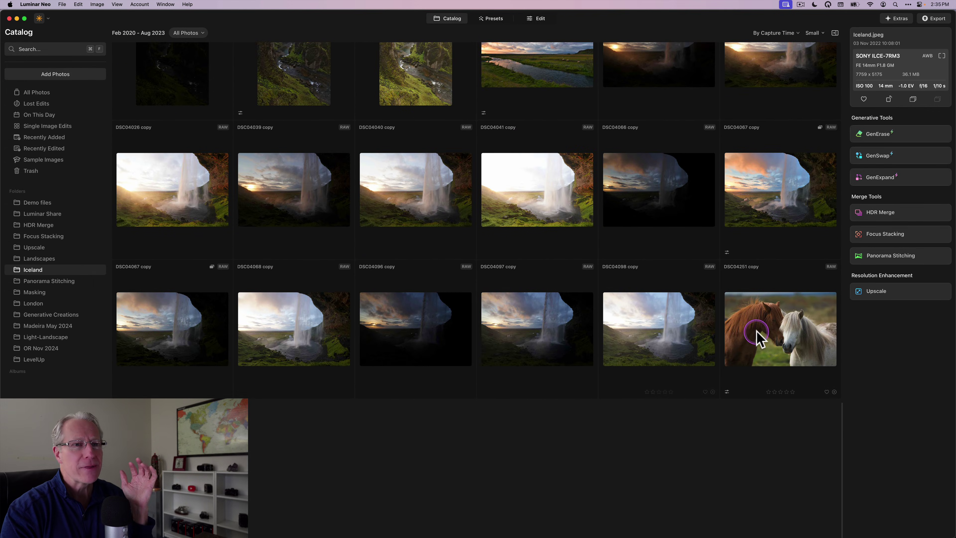
left_click(757, 337)
left_click(539, 19)
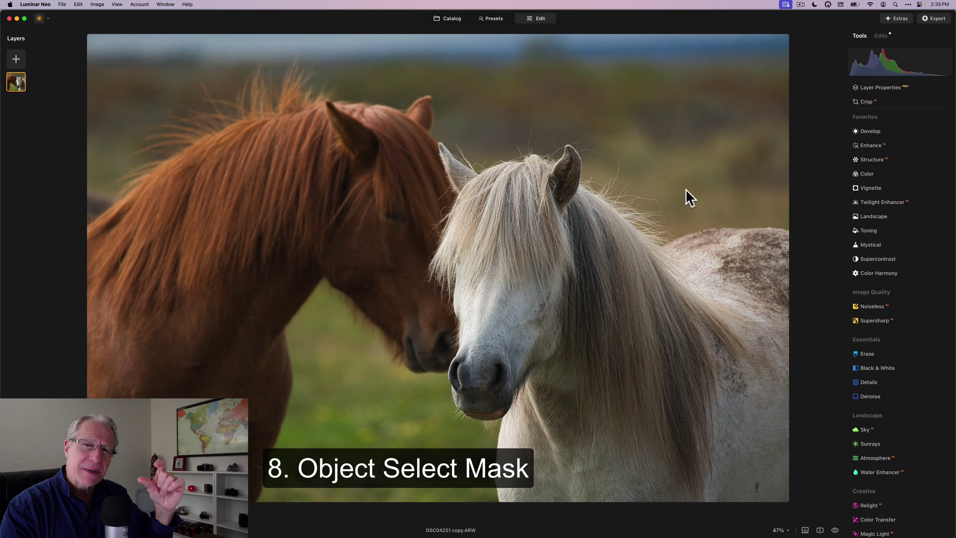
Step: Compare with the original, then set the Structure Amount to 49
left_click(702, 256)
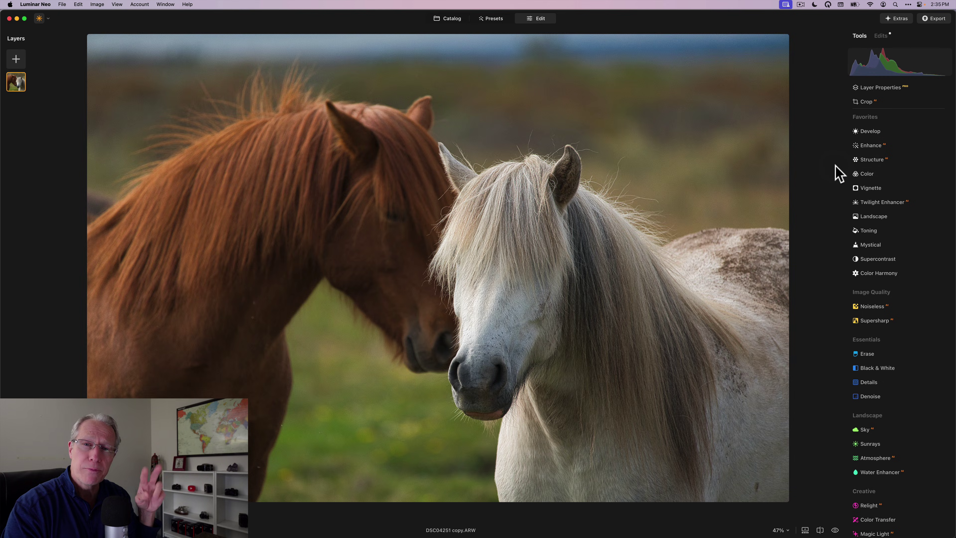
key("backslash")
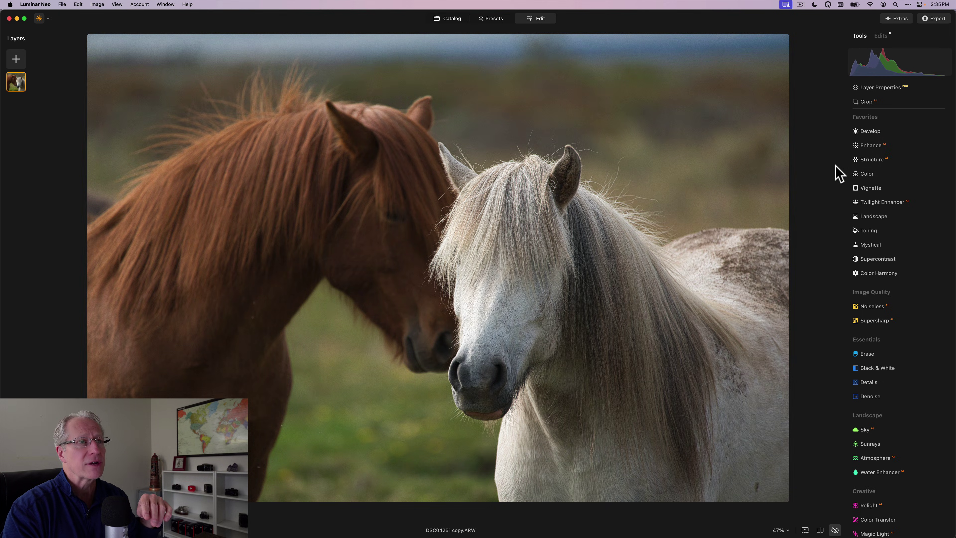
key("backslash")
key("backslash")
key("backslash")
left_click(875, 160)
left_click_drag(900, 208, 919, 208)
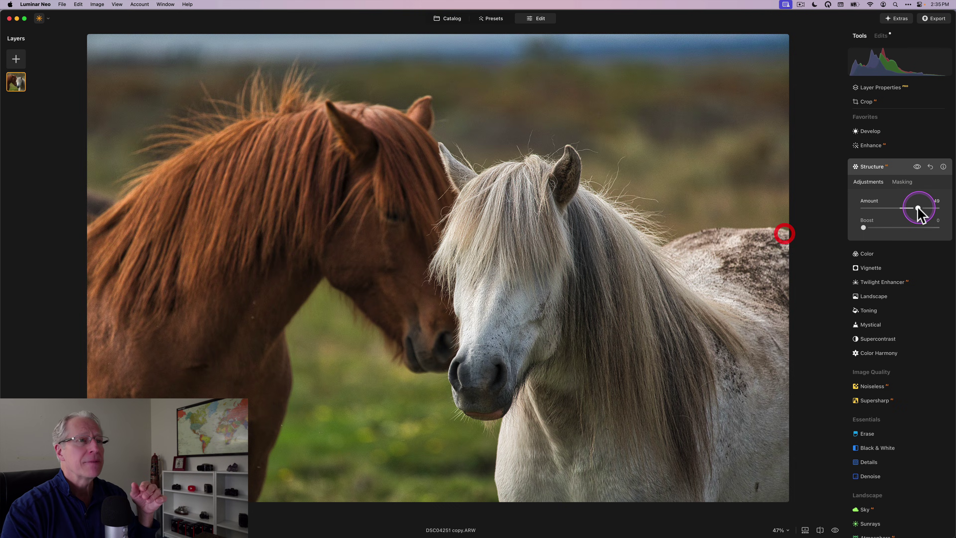
Step: Mask Structure to the white horse using Object Select
left_click(902, 182)
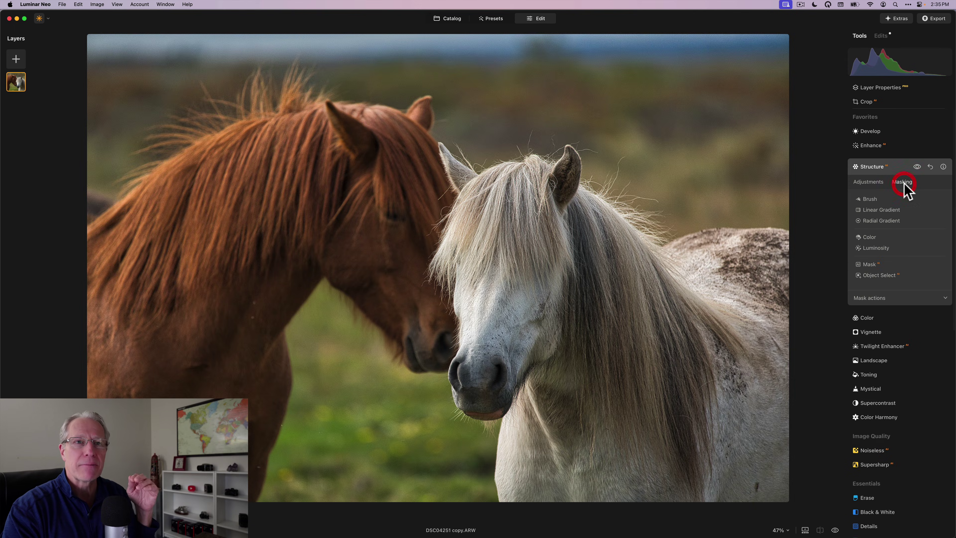
left_click(879, 276)
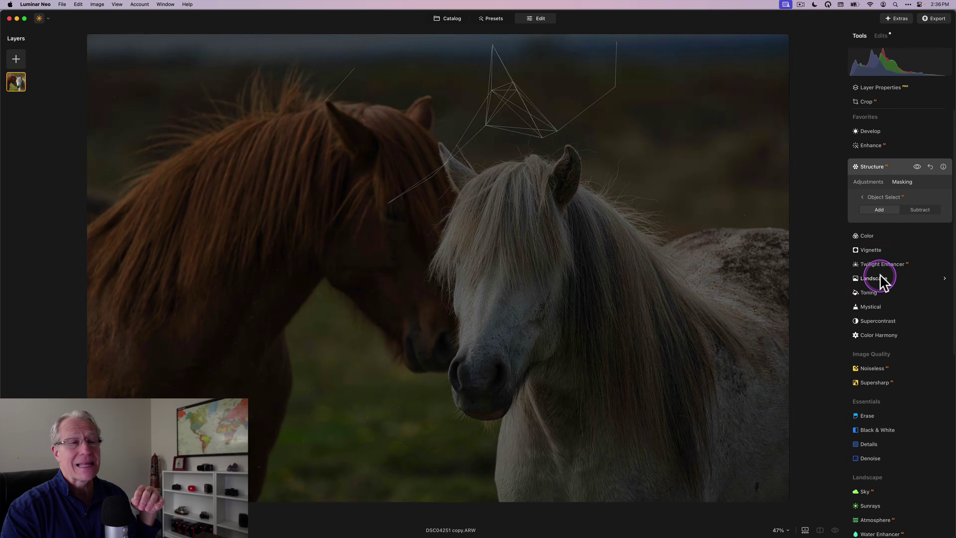
left_click(562, 325)
left_click(530, 310)
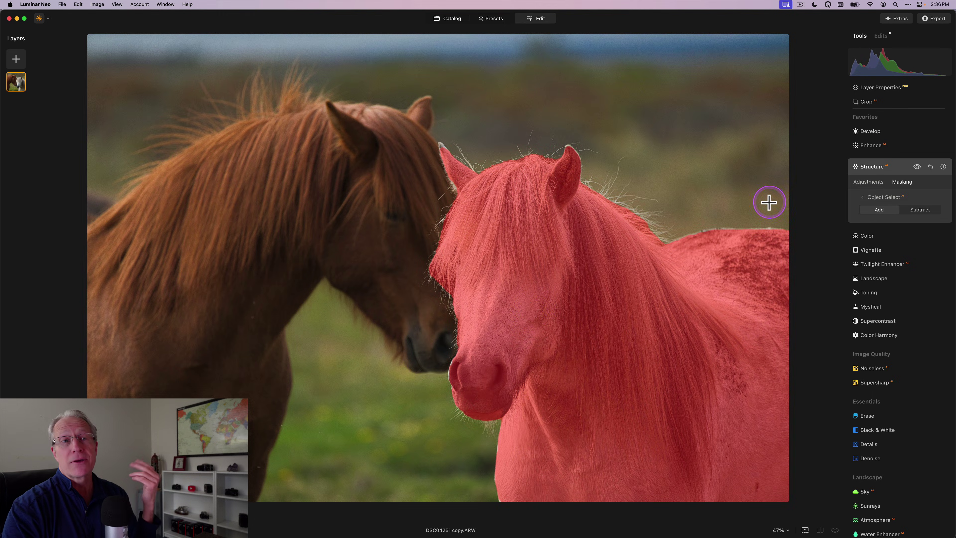
Step: Toggle the masked Structure effect off and on to compare, then collapse the tool
left_click(867, 183)
left_click(922, 169)
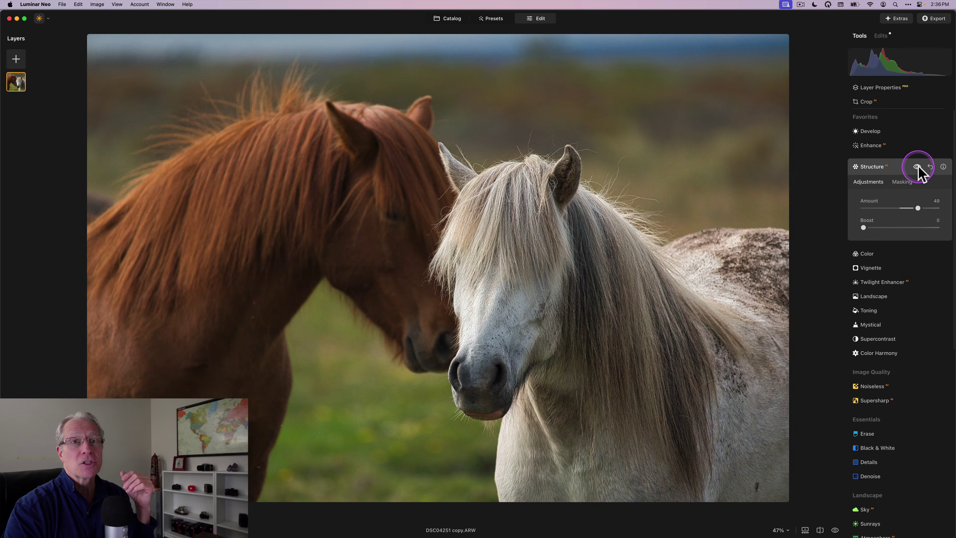
left_click(918, 168)
left_click(917, 168)
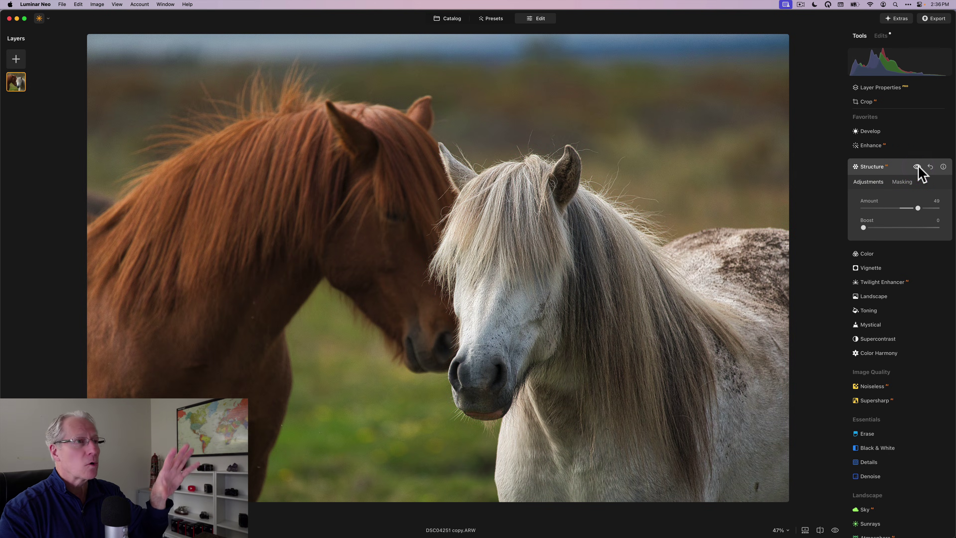
left_click(917, 168)
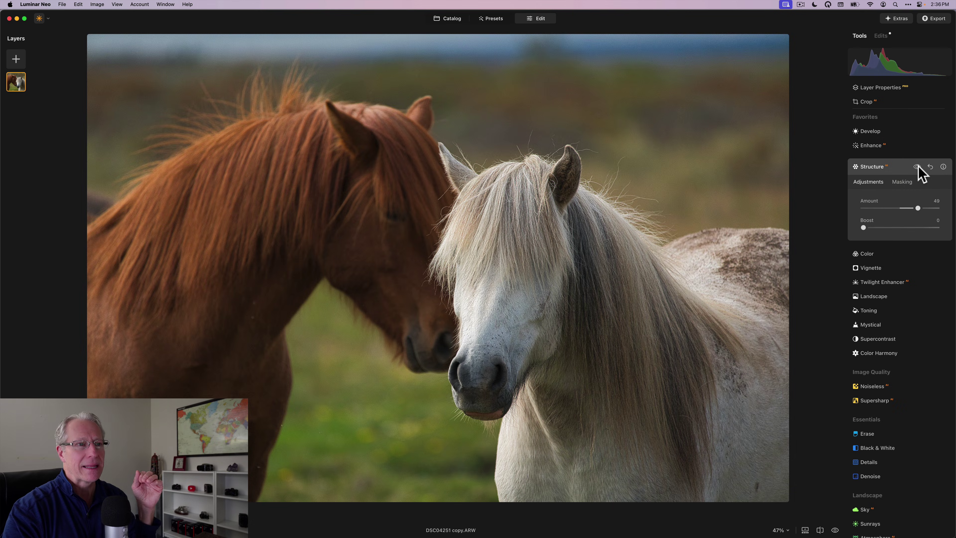
left_click(917, 167)
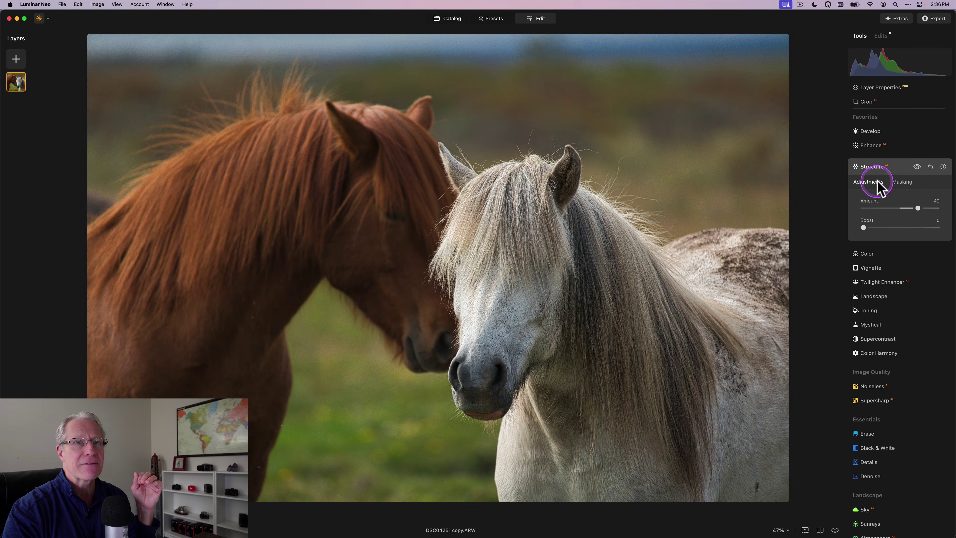
left_click(879, 166)
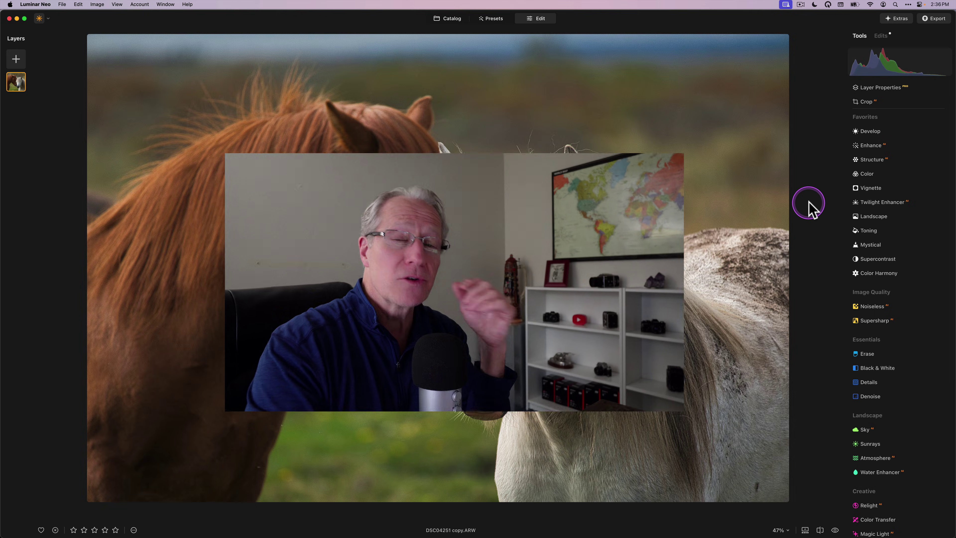